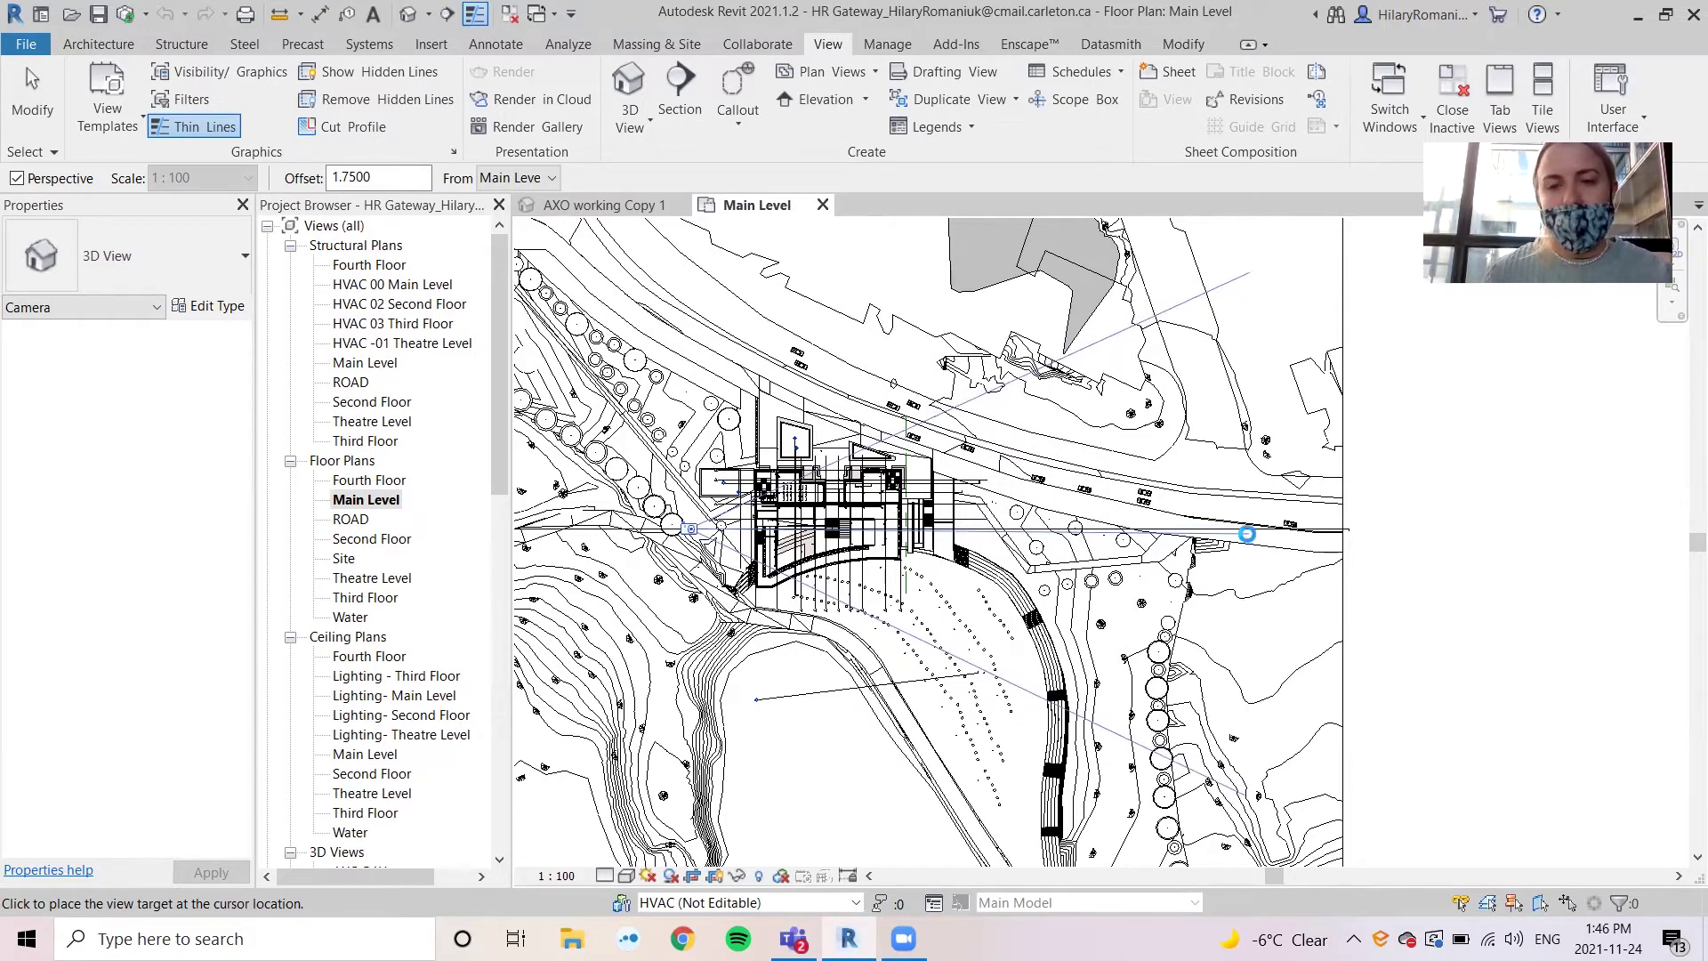
# - Place the camera target east of the building on the Main Level plan and enable the new perspective view's section box
pyautogui.click(1237, 540)
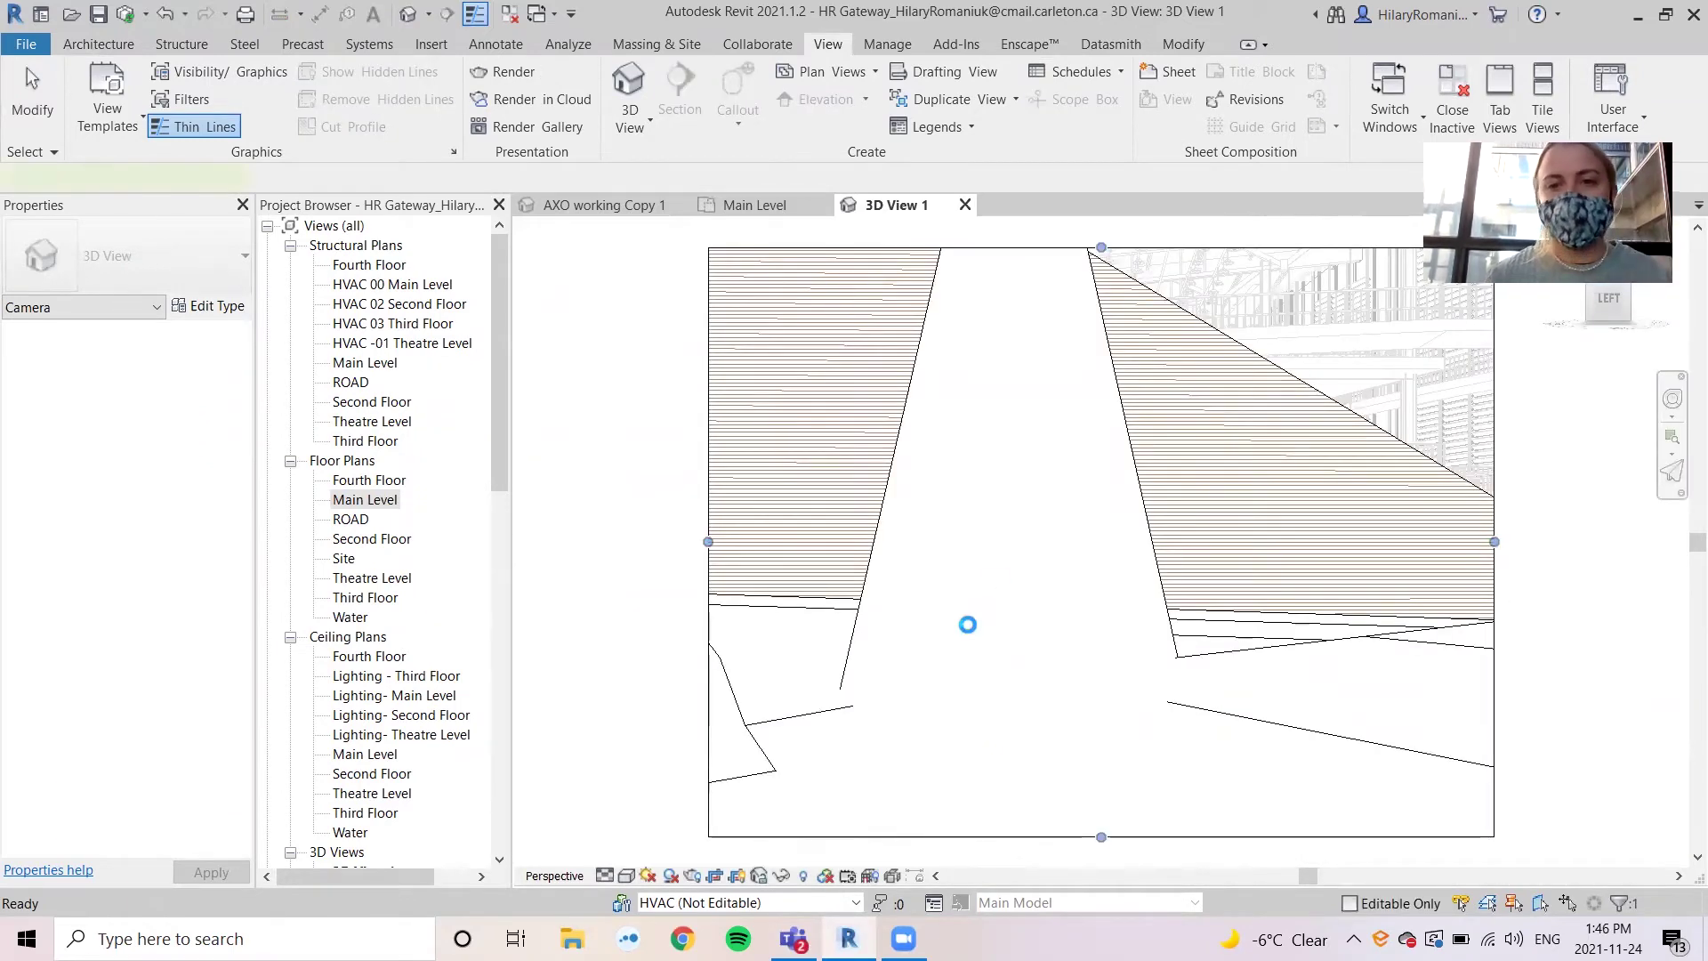
pyautogui.scroll(-3, 968, 625)
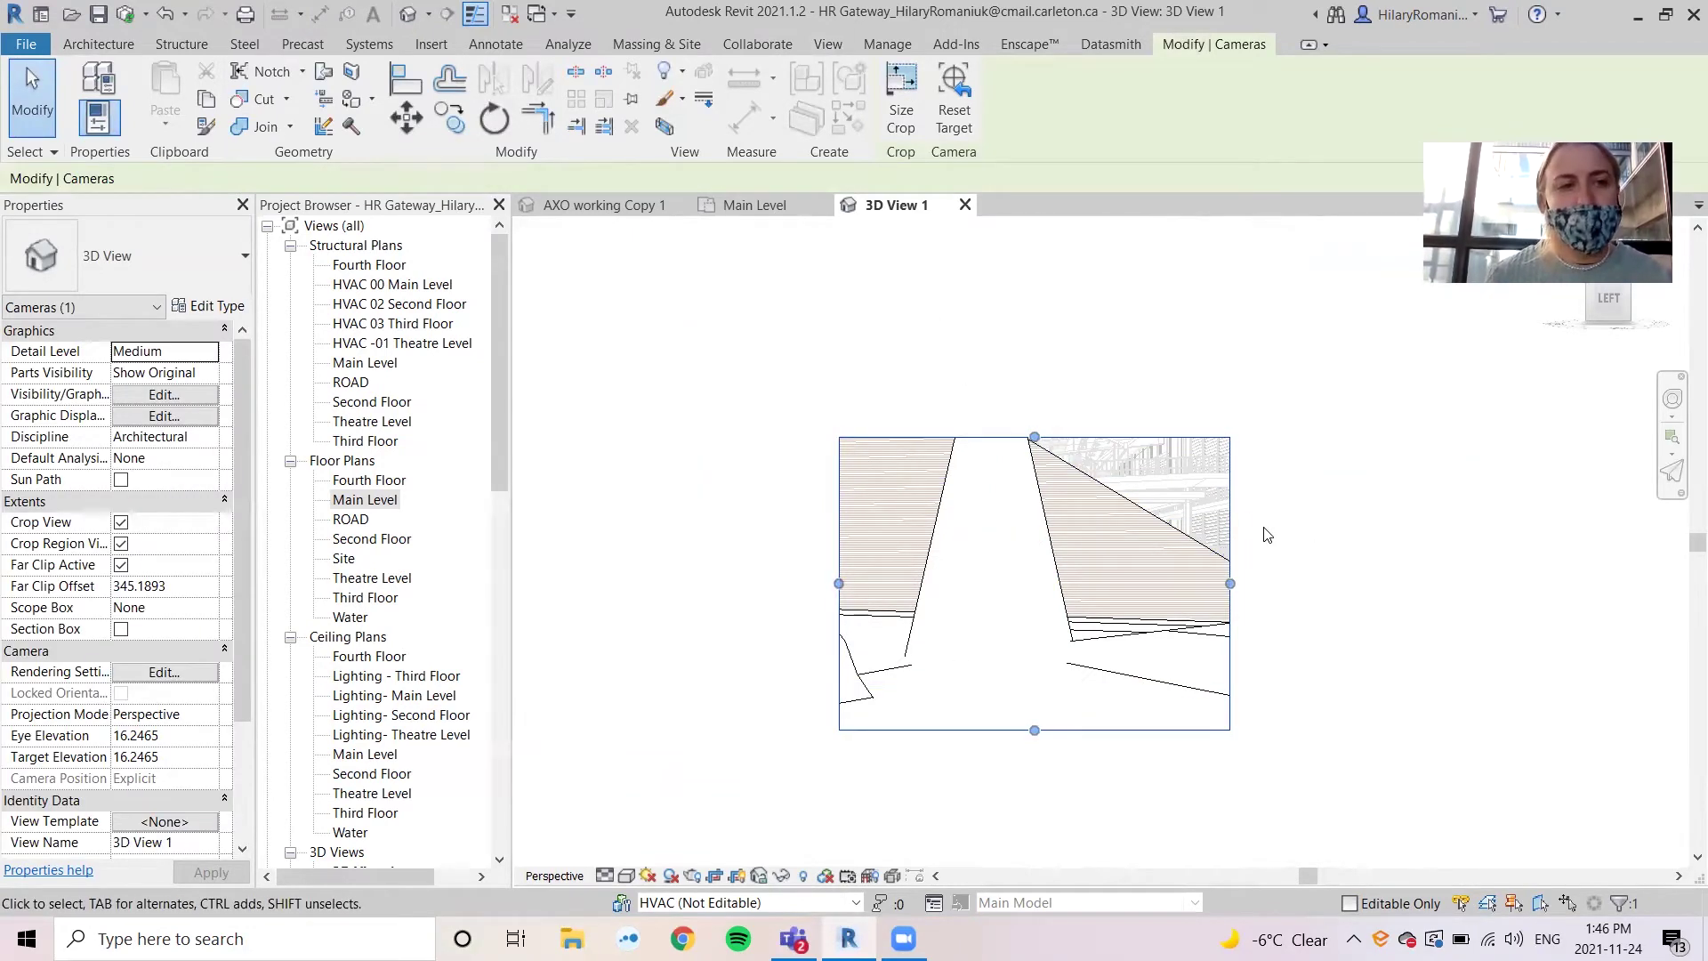
pyautogui.click(121, 630)
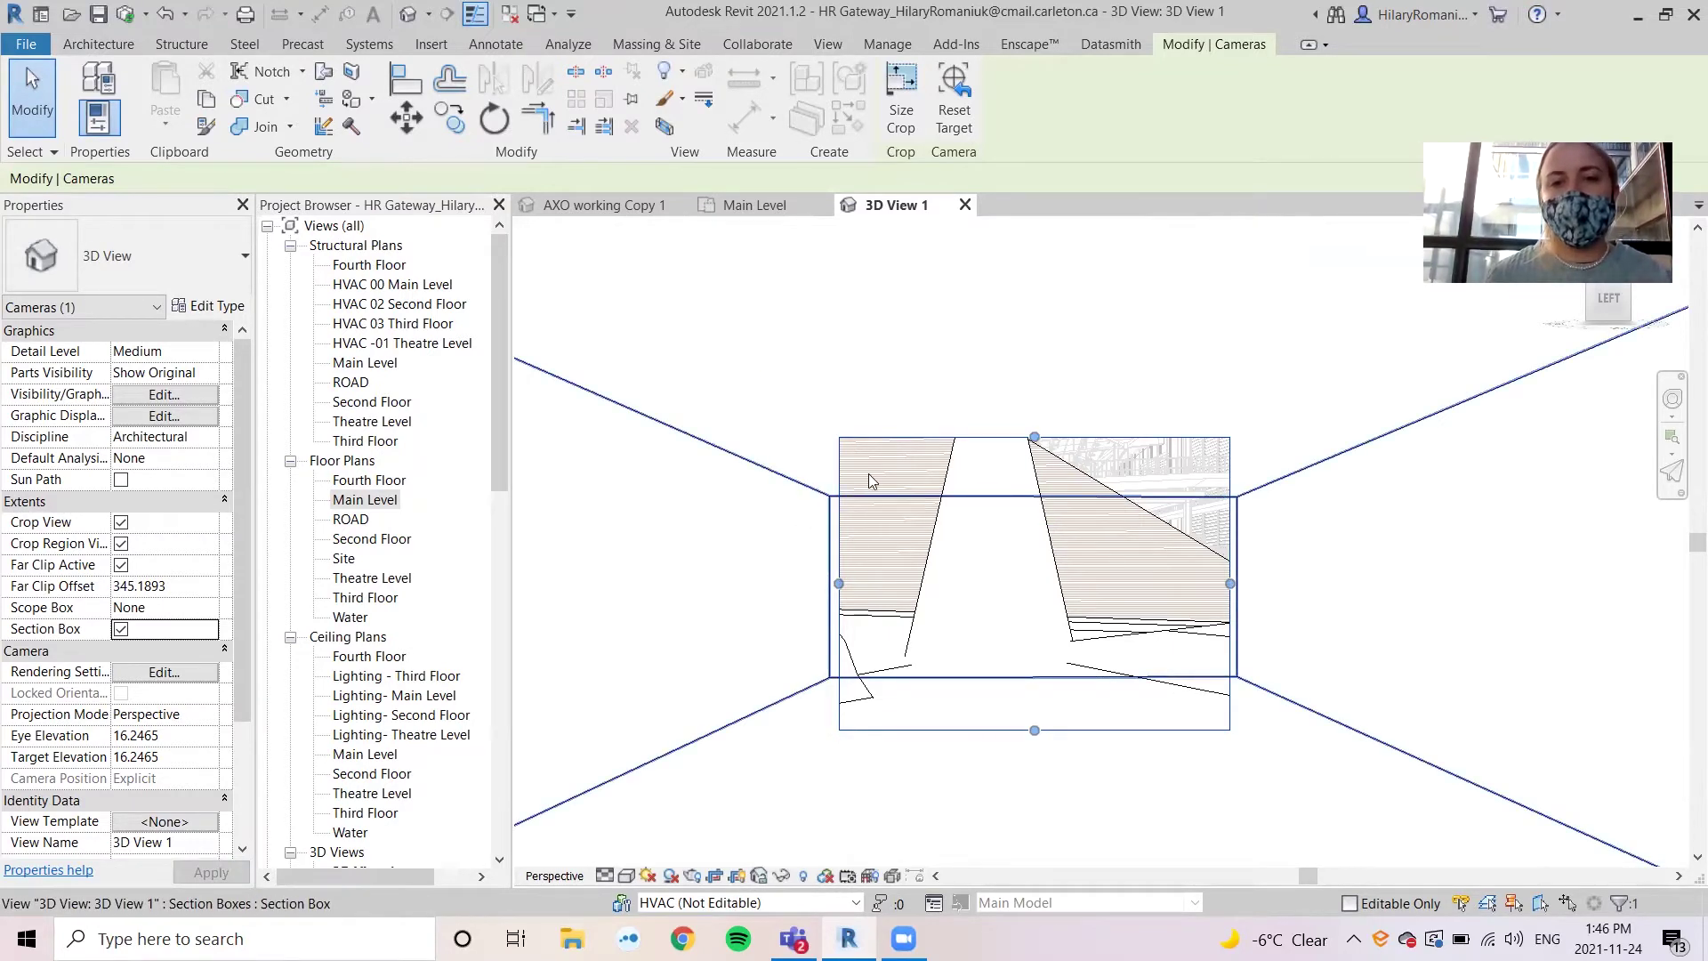
# - Select the section box and, in the Main Level plan, move its west face inward to cut through the western part of the building
pyautogui.click(758, 469)
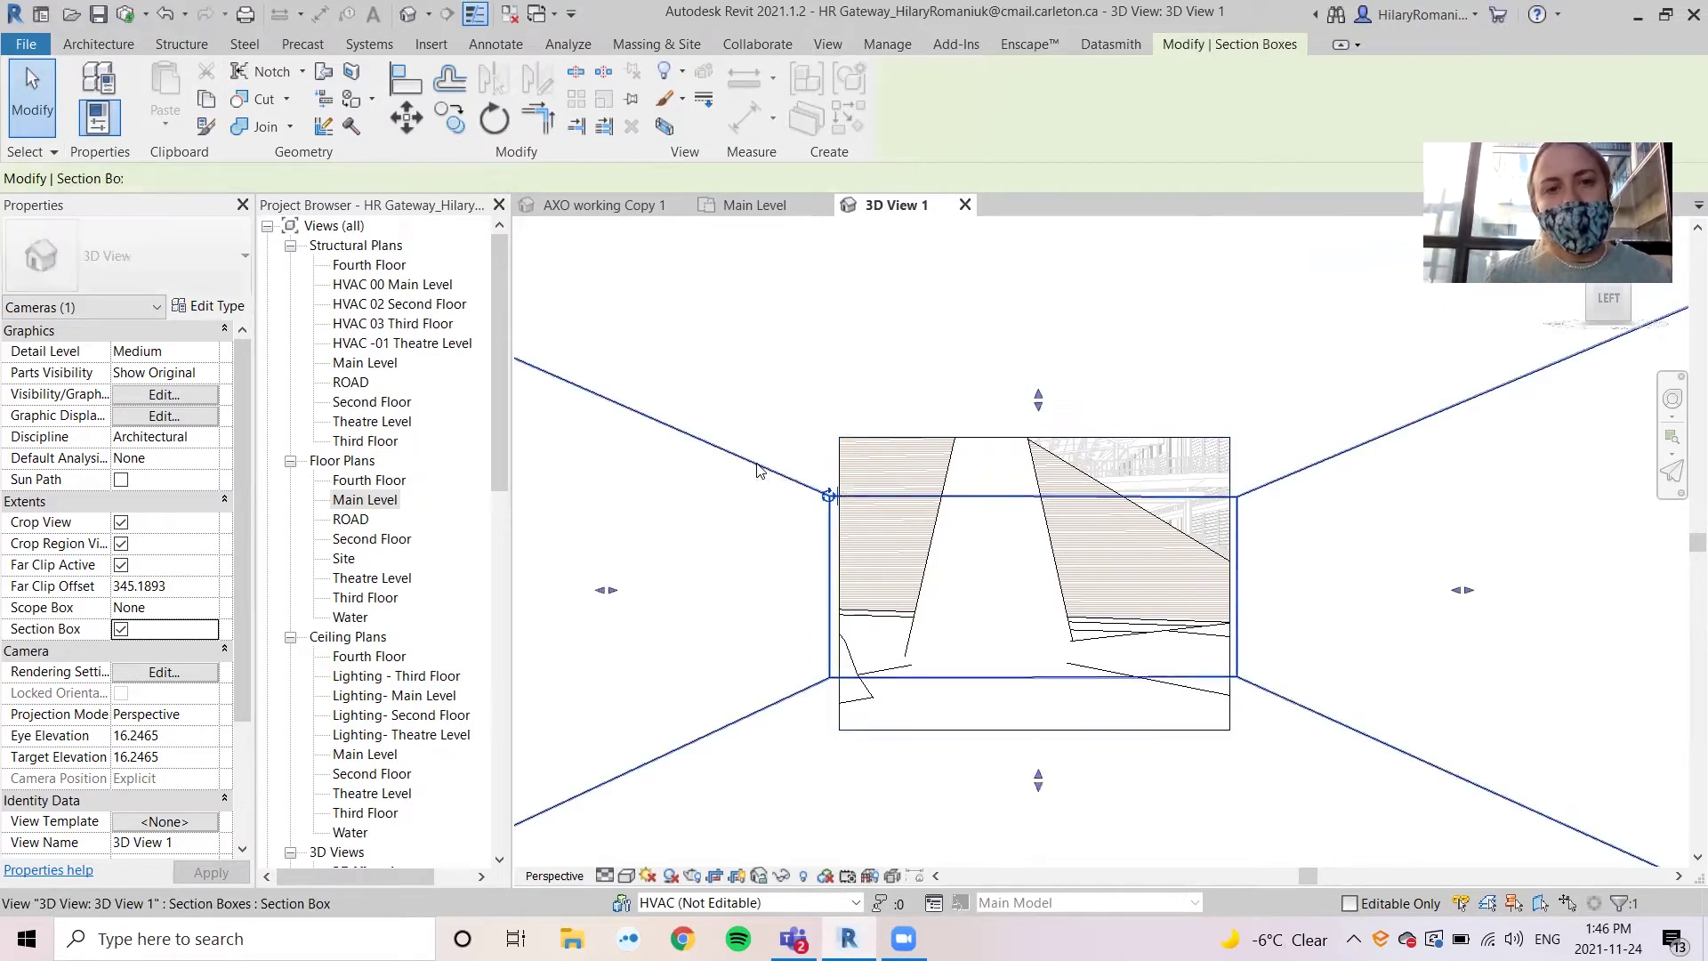
pyautogui.click(733, 202)
pyautogui.scroll(-4, 850, 488)
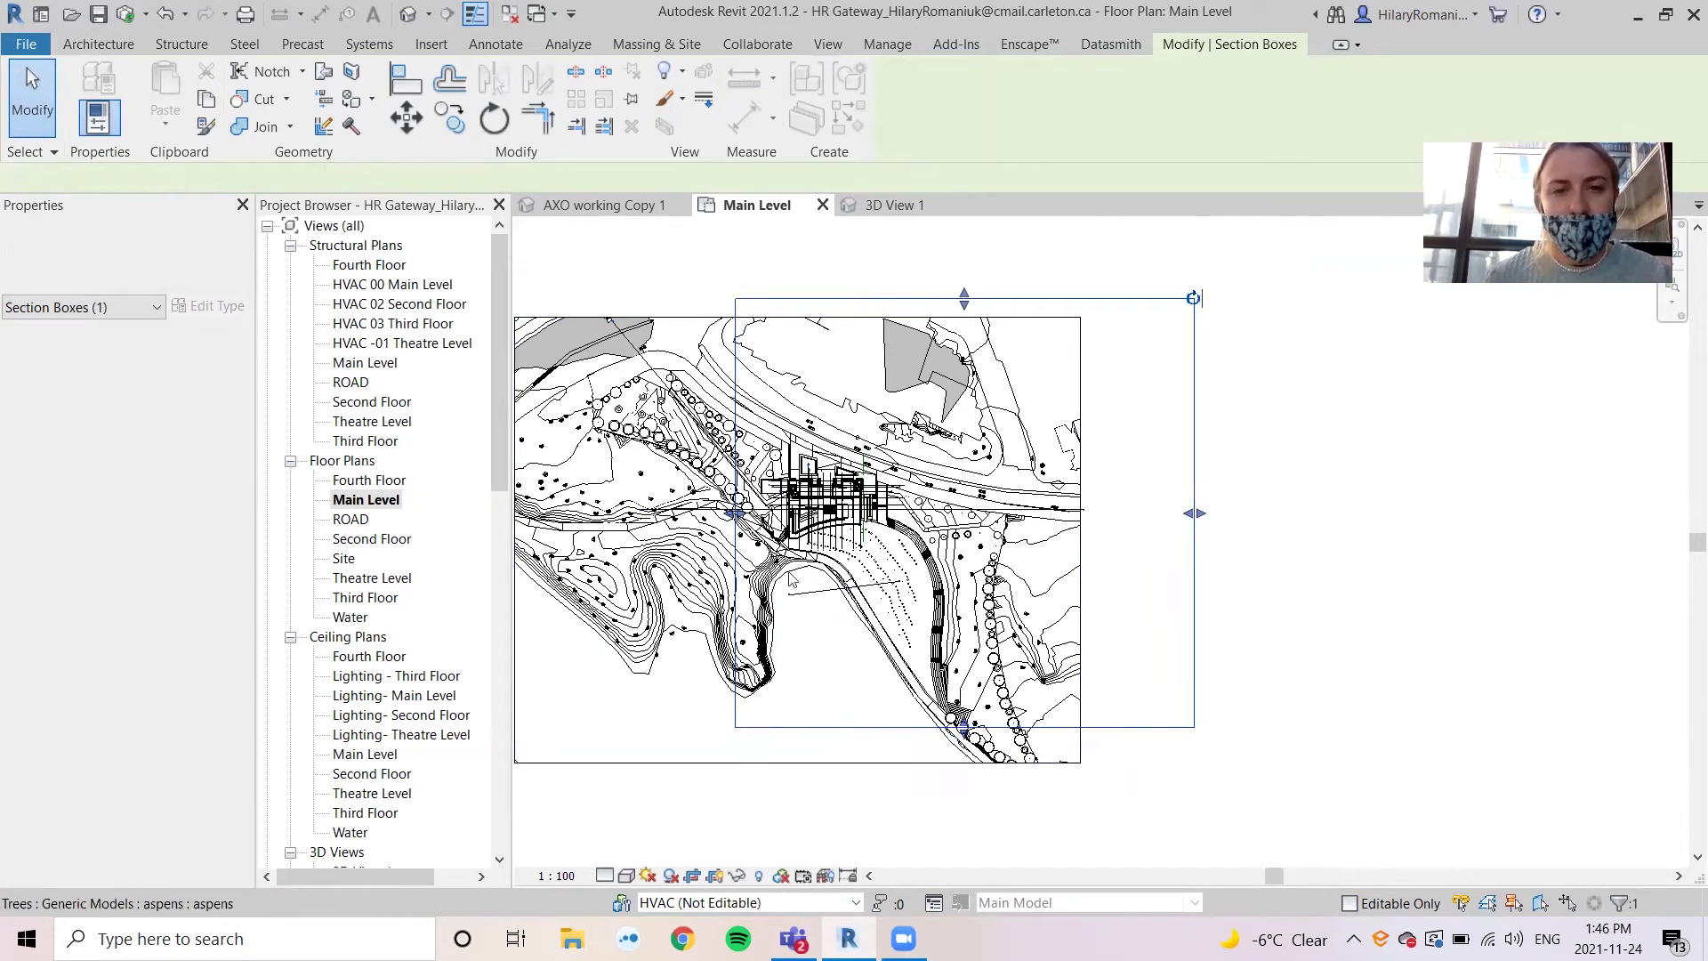
pyautogui.moveTo(738, 514); pyautogui.dragTo(805, 514)
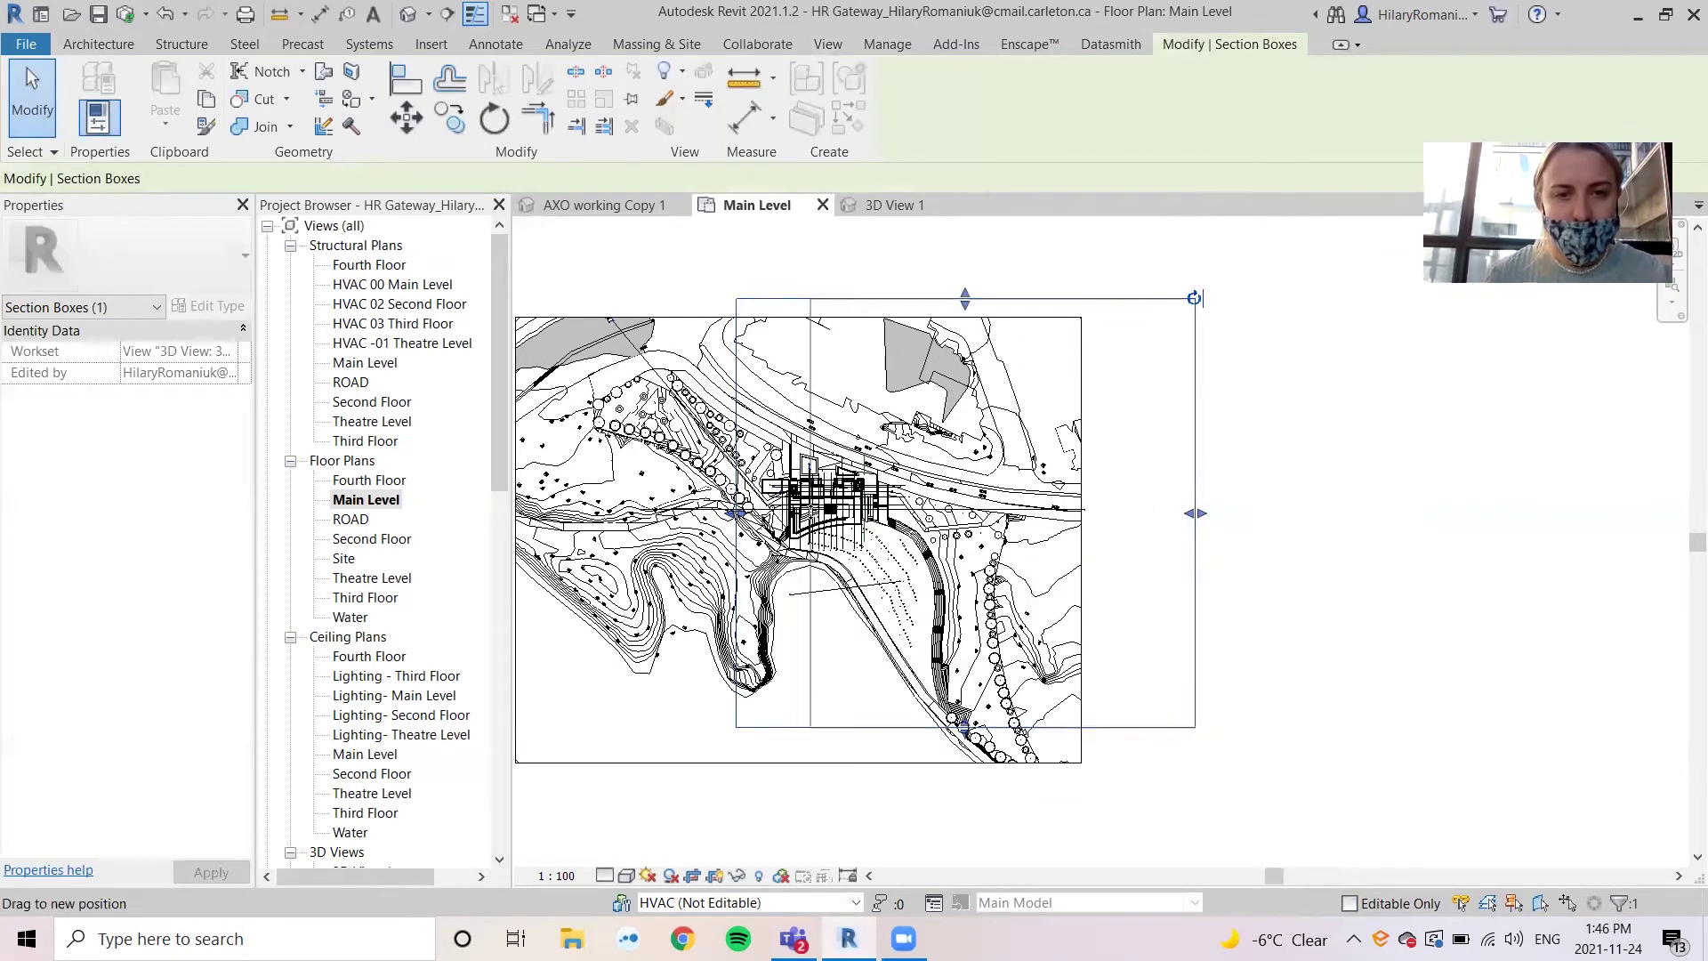
pyautogui.scroll(3, 807, 515)
pyautogui.scroll(2, 807, 515)
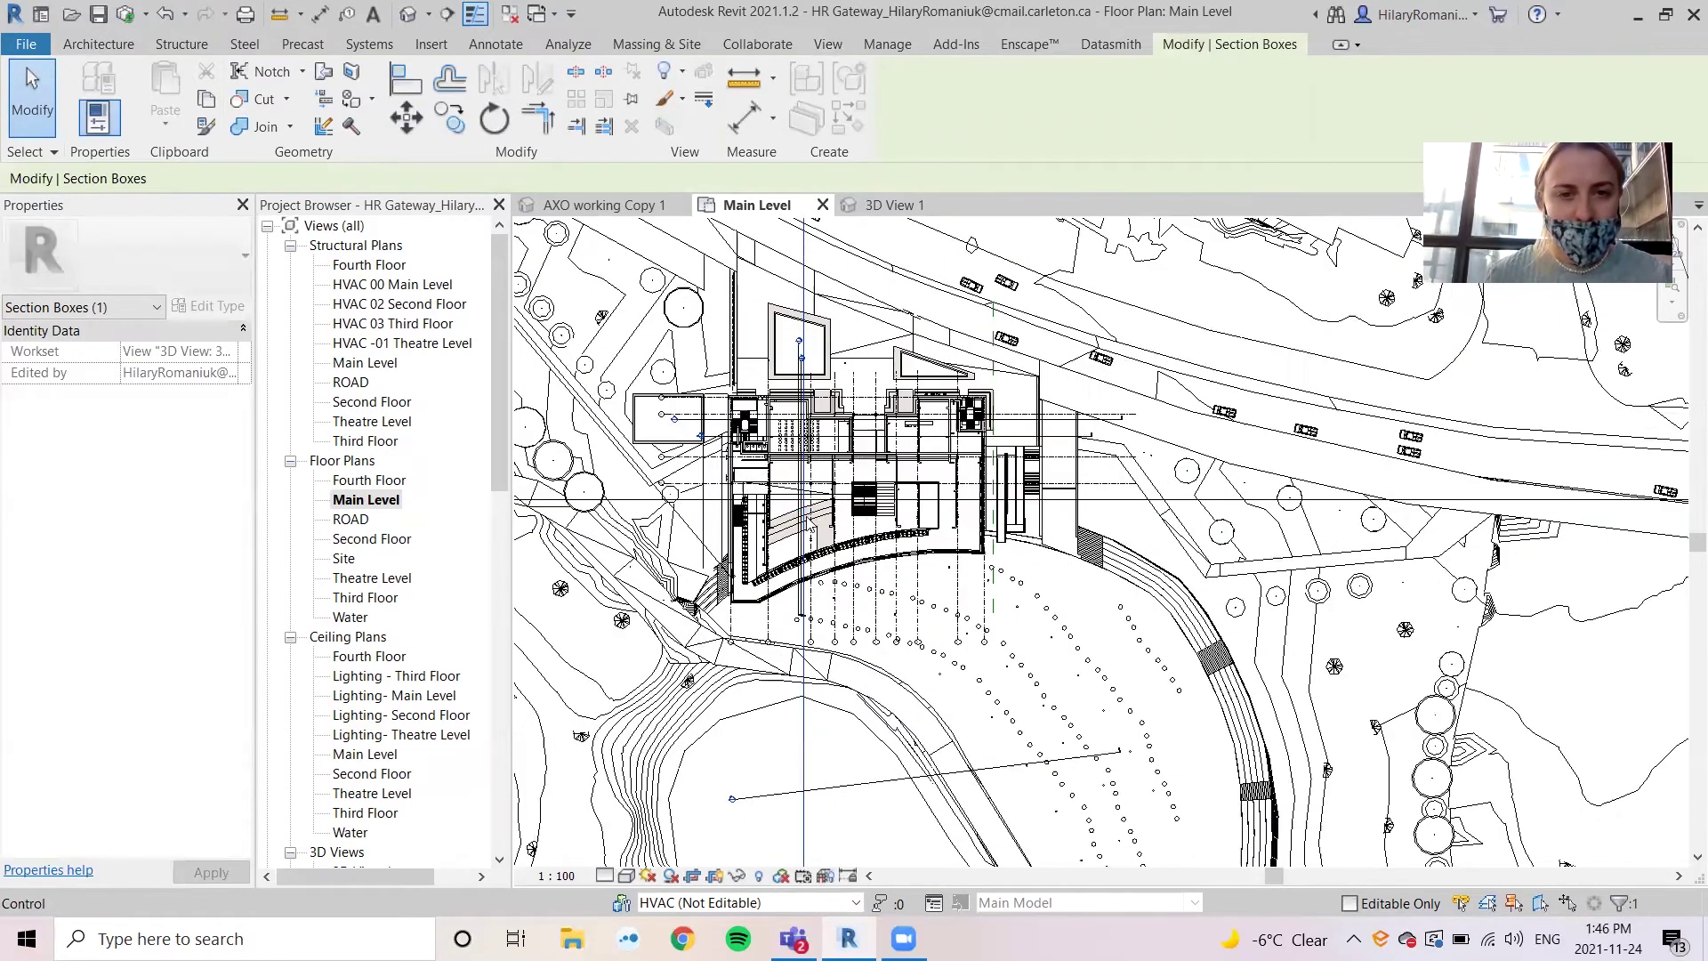
pyautogui.moveTo(801, 513); pyautogui.dragTo(800, 514)
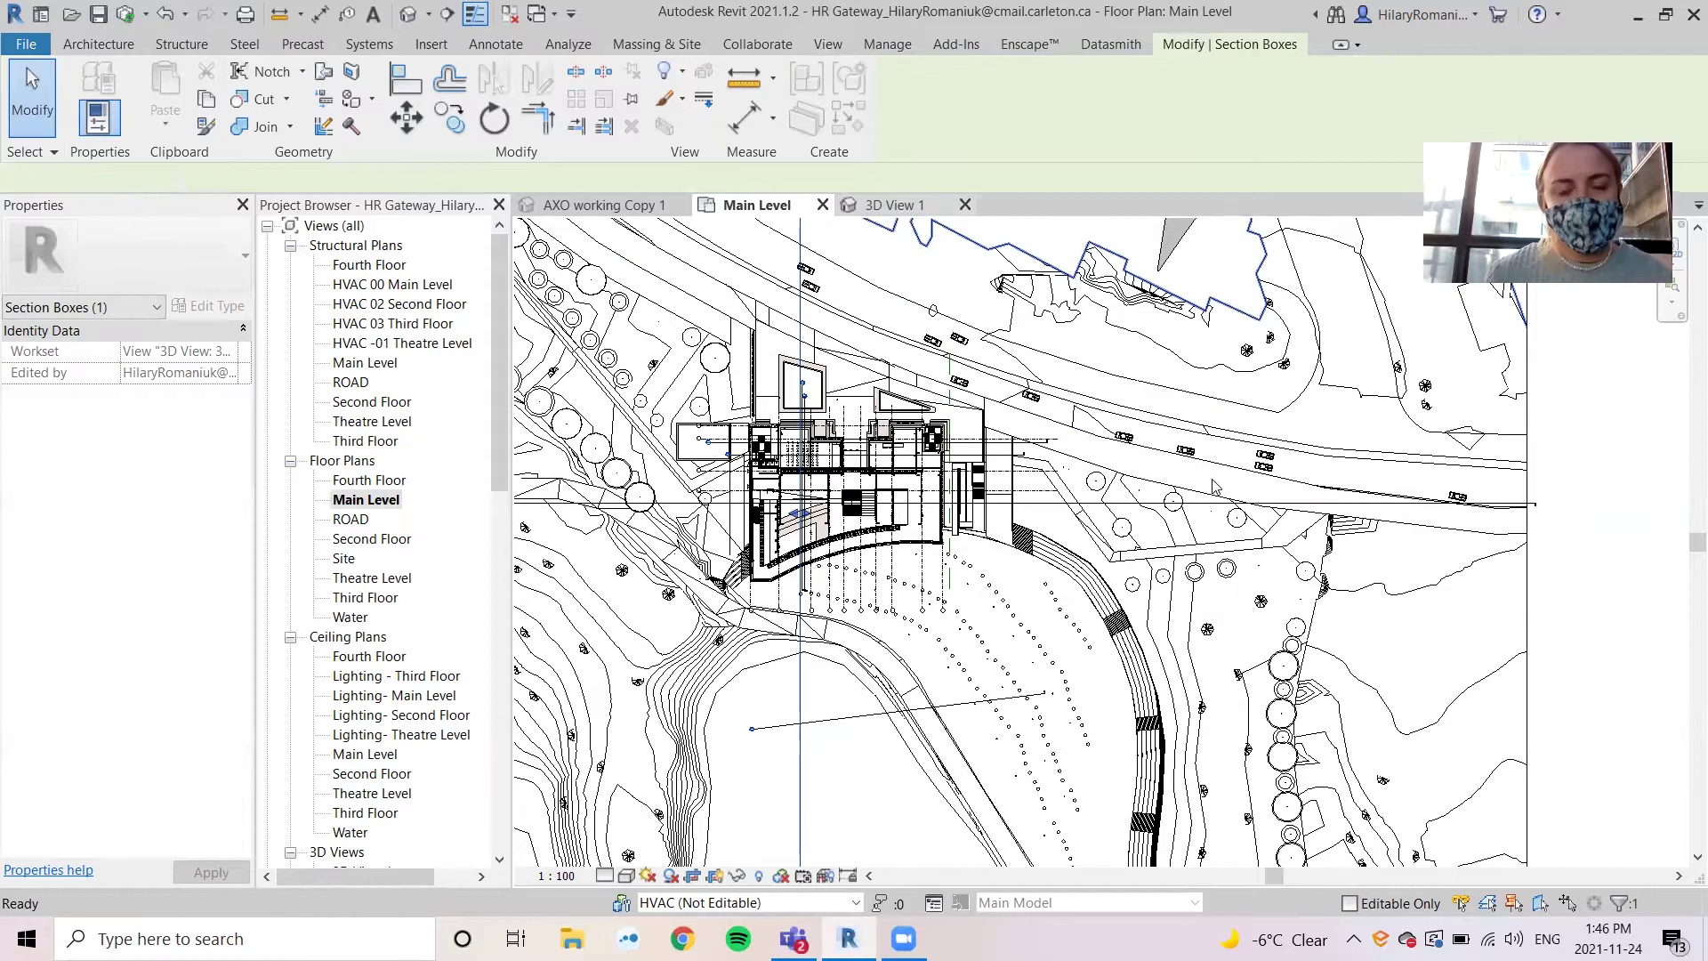
# - Enlarge the crop region of 3D View 1 upward and to both sides to frame the whole sectioned building and its surroundings
pyautogui.click(1090, 319)
pyautogui.click(968, 731)
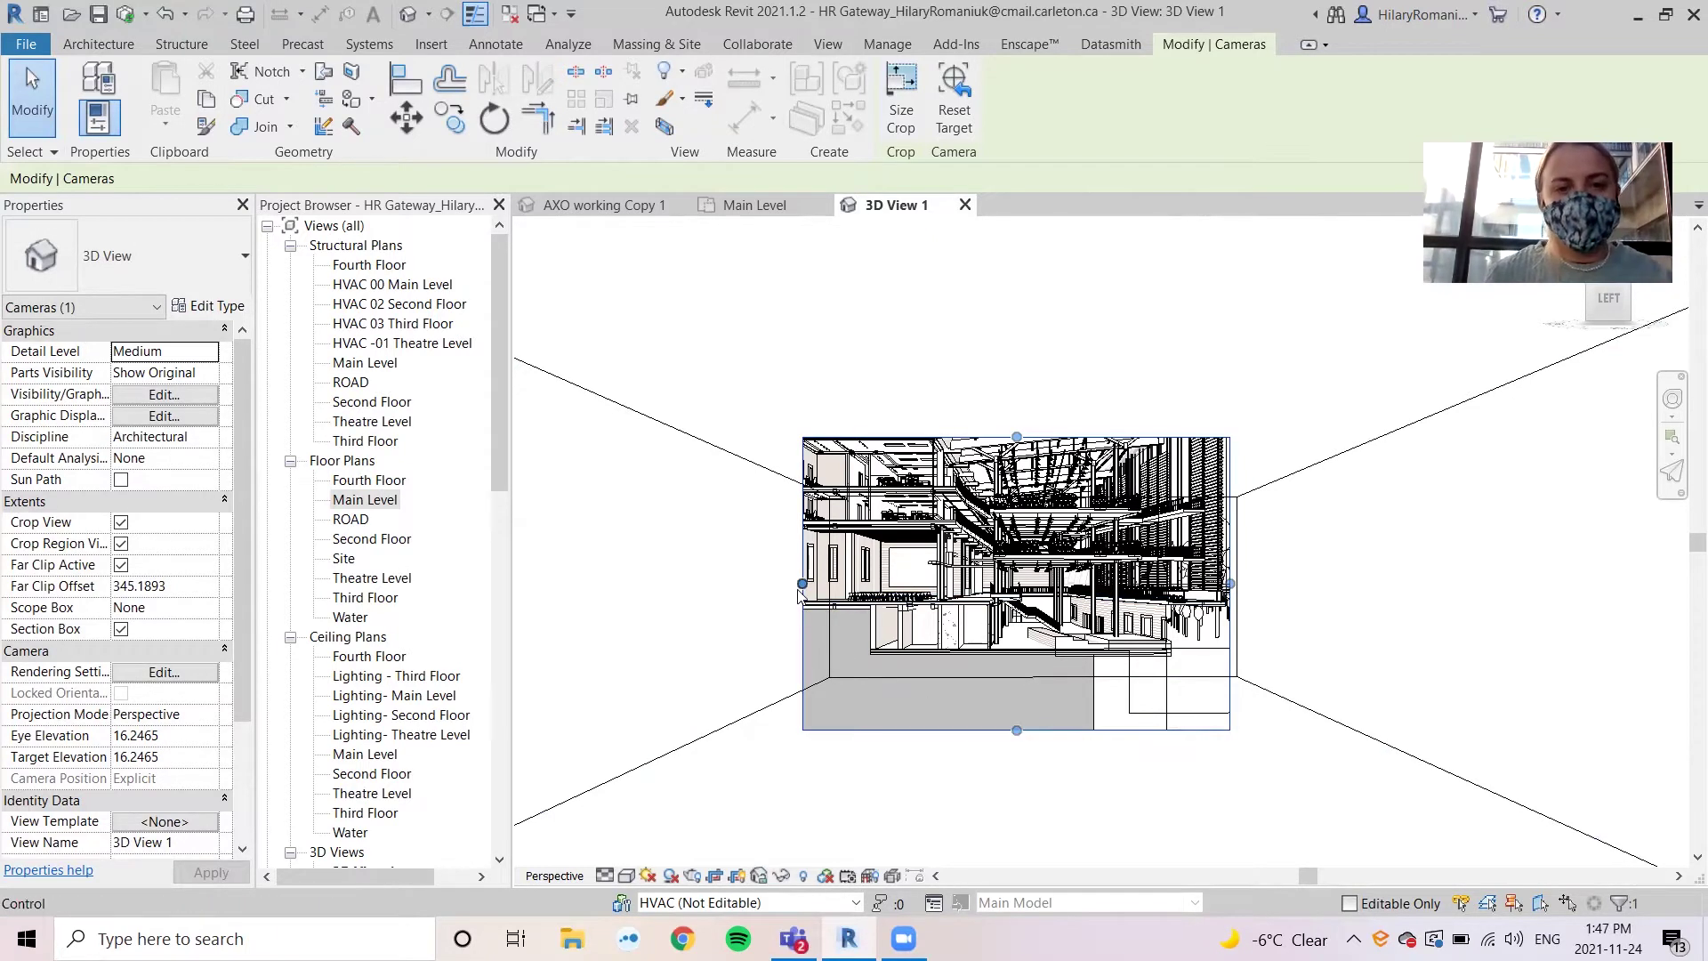
pyautogui.moveTo(799, 594); pyautogui.dragTo(726, 584)
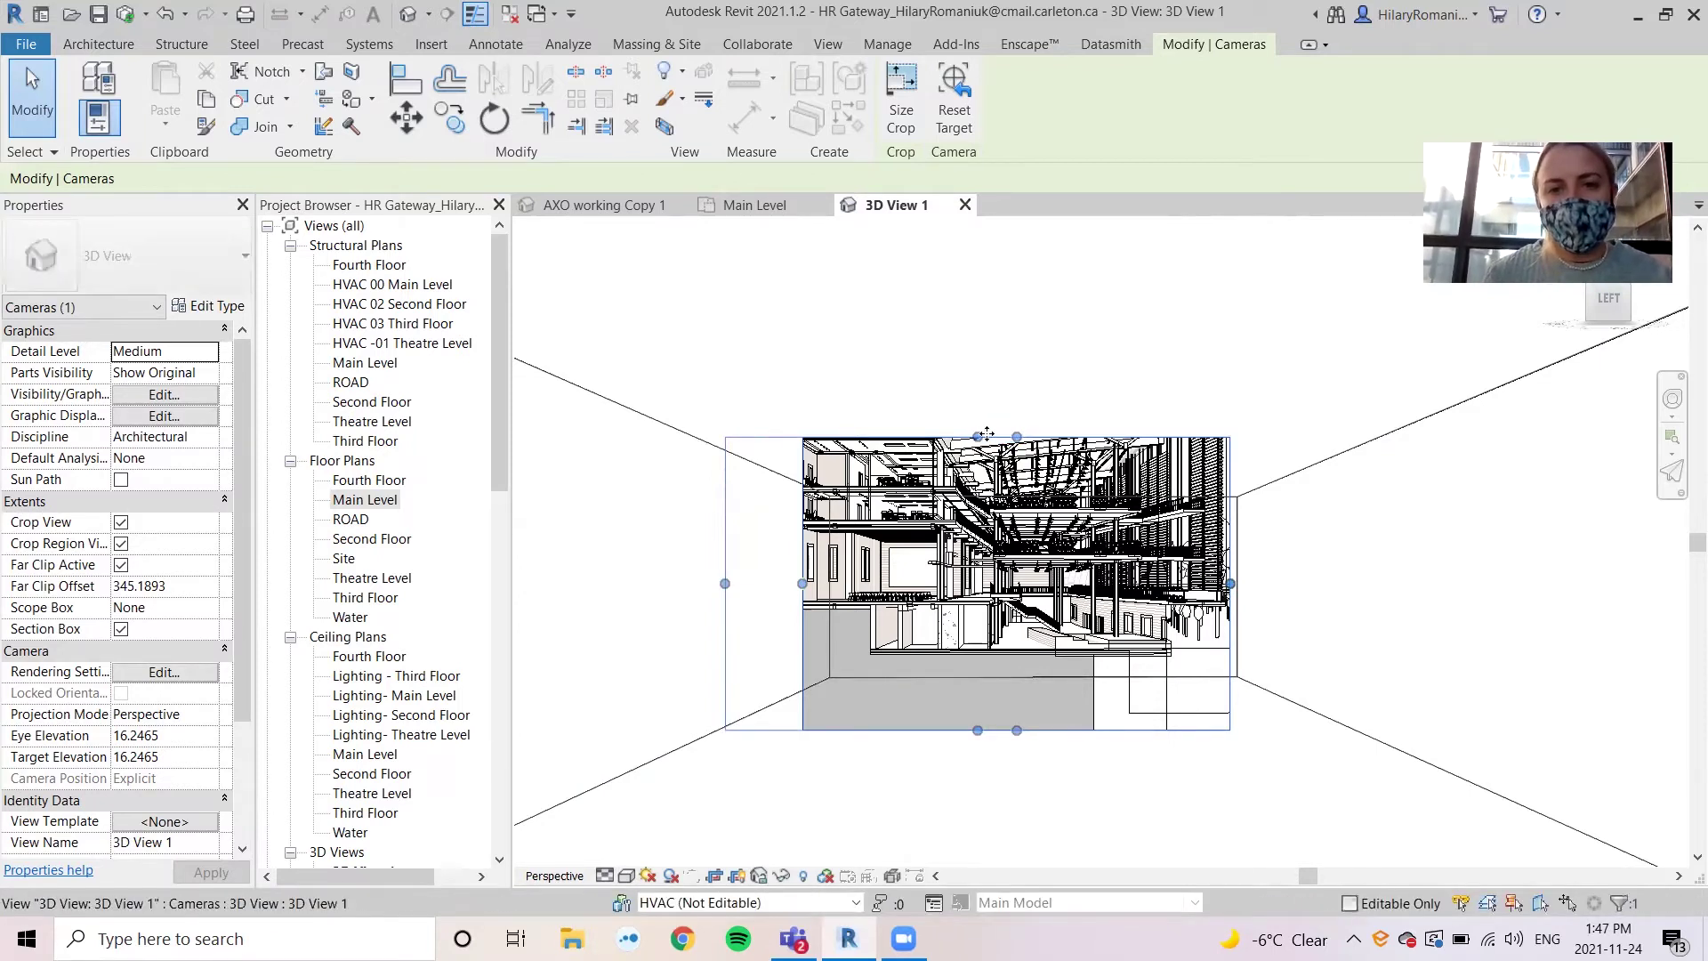
pyautogui.moveTo(978, 436); pyautogui.dragTo(973, 334)
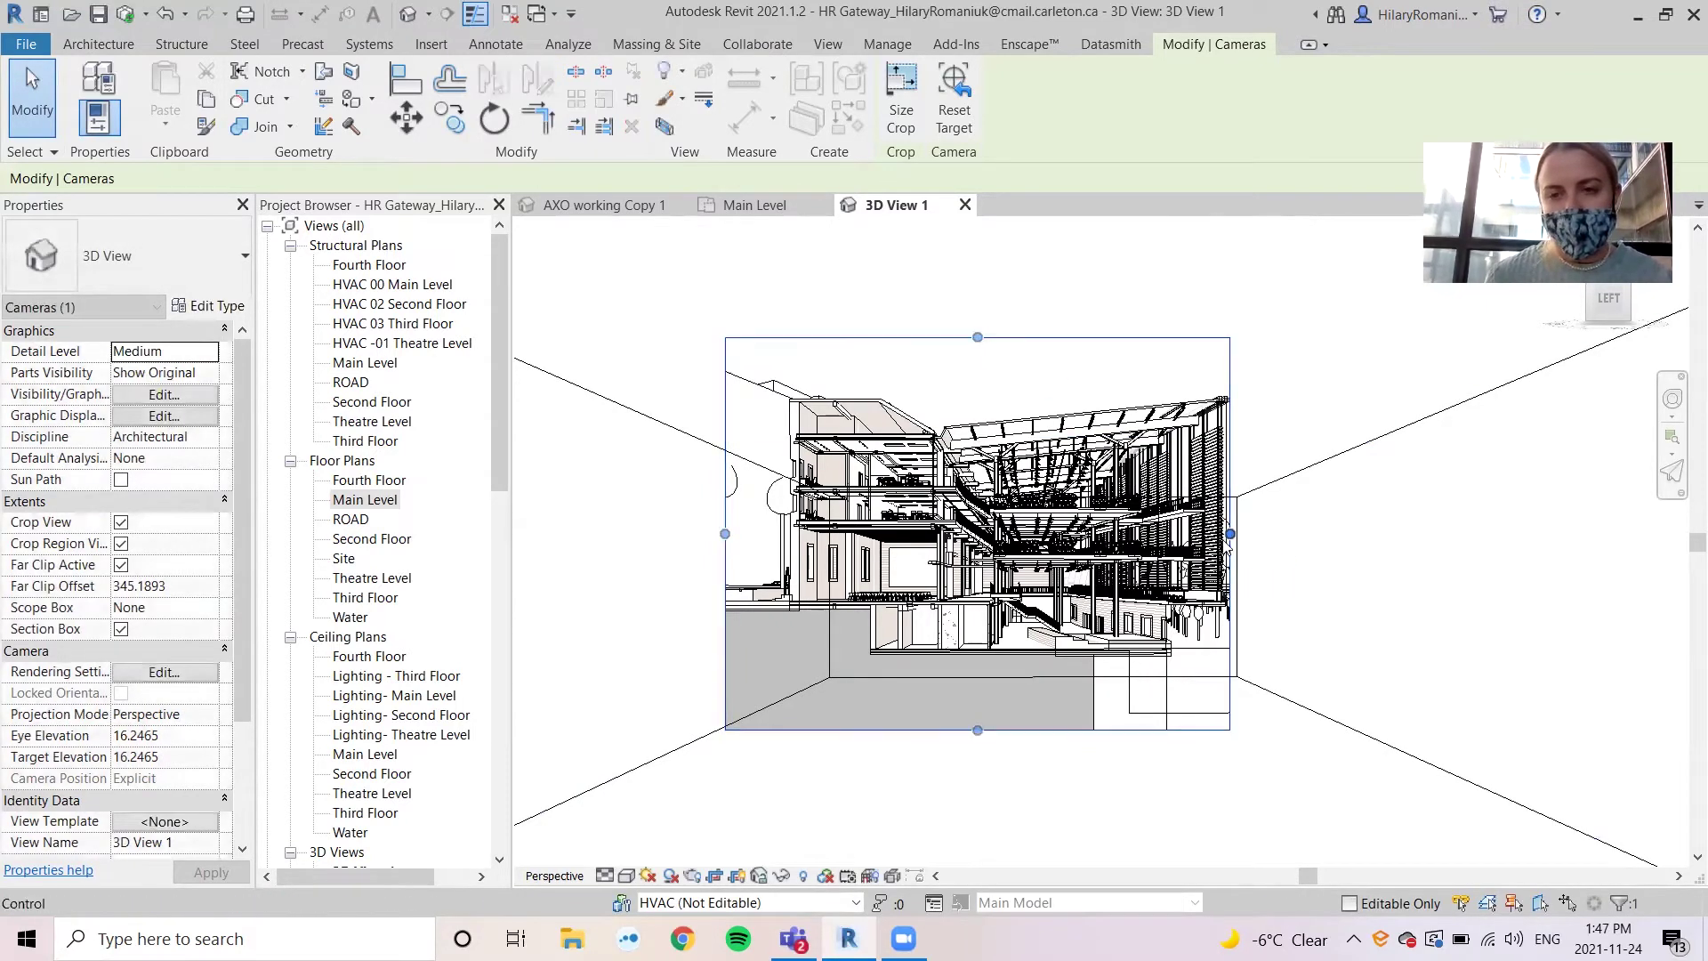
pyautogui.moveTo(1231, 534); pyautogui.dragTo(1378, 538)
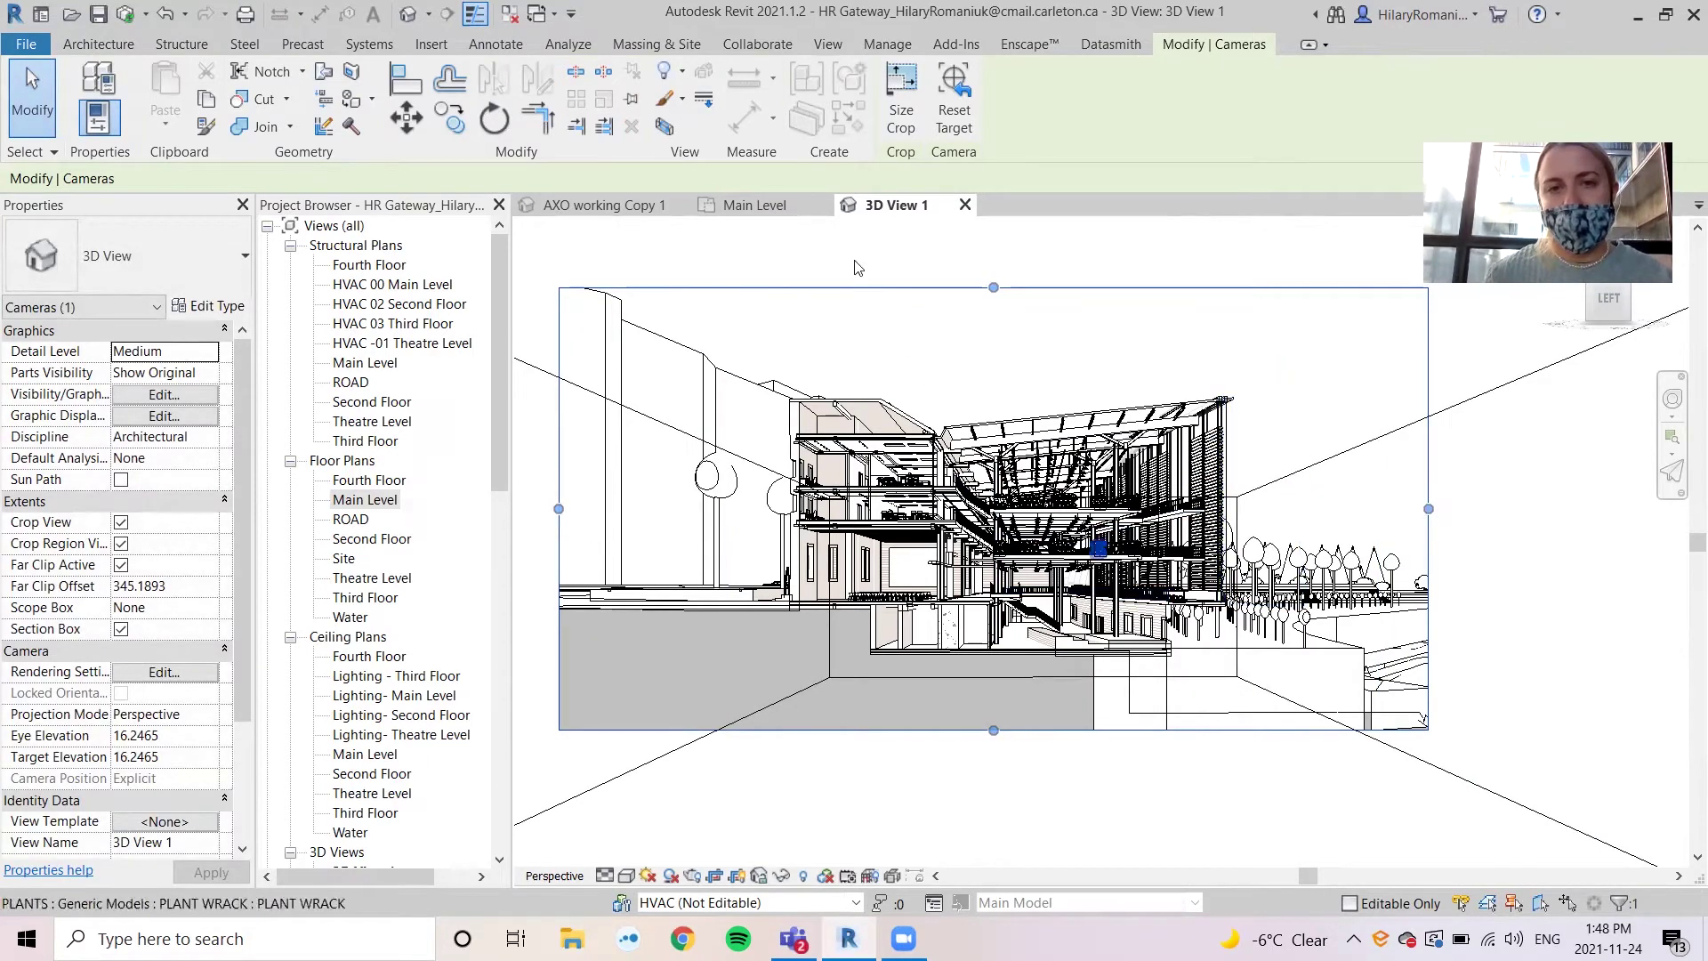
# - Move the camera slightly farther west of the building in the Main Level plan and return to 3D View 1
pyautogui.click(756, 204)
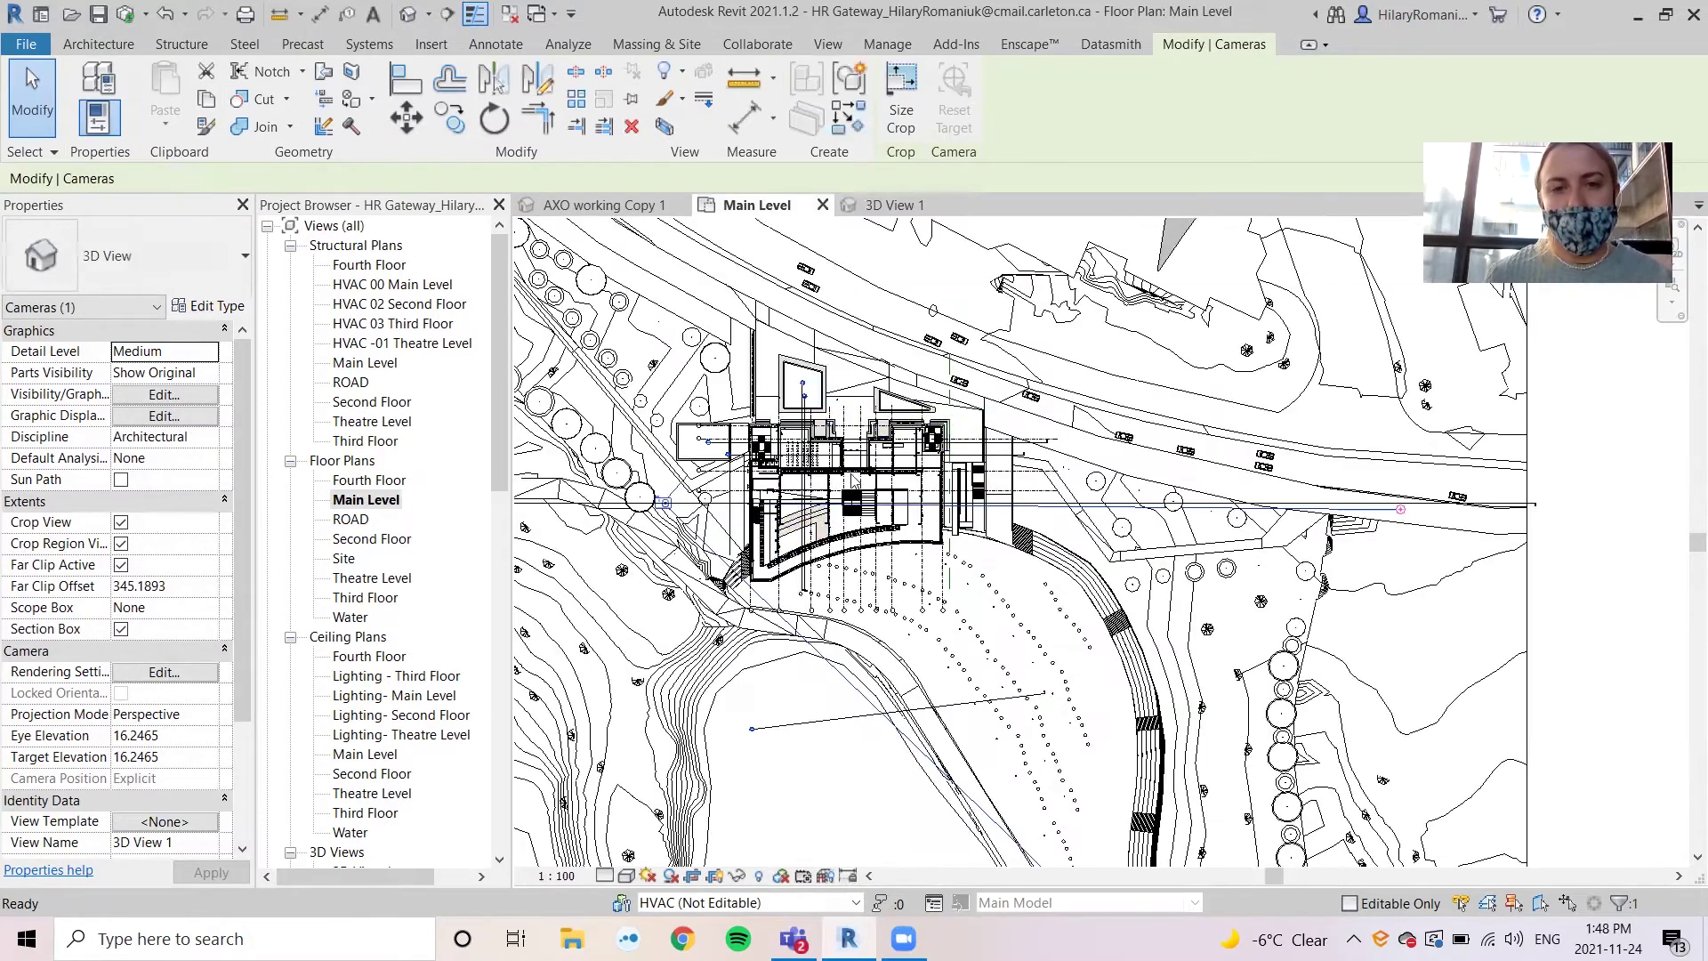
pyautogui.scroll(3, 689, 500)
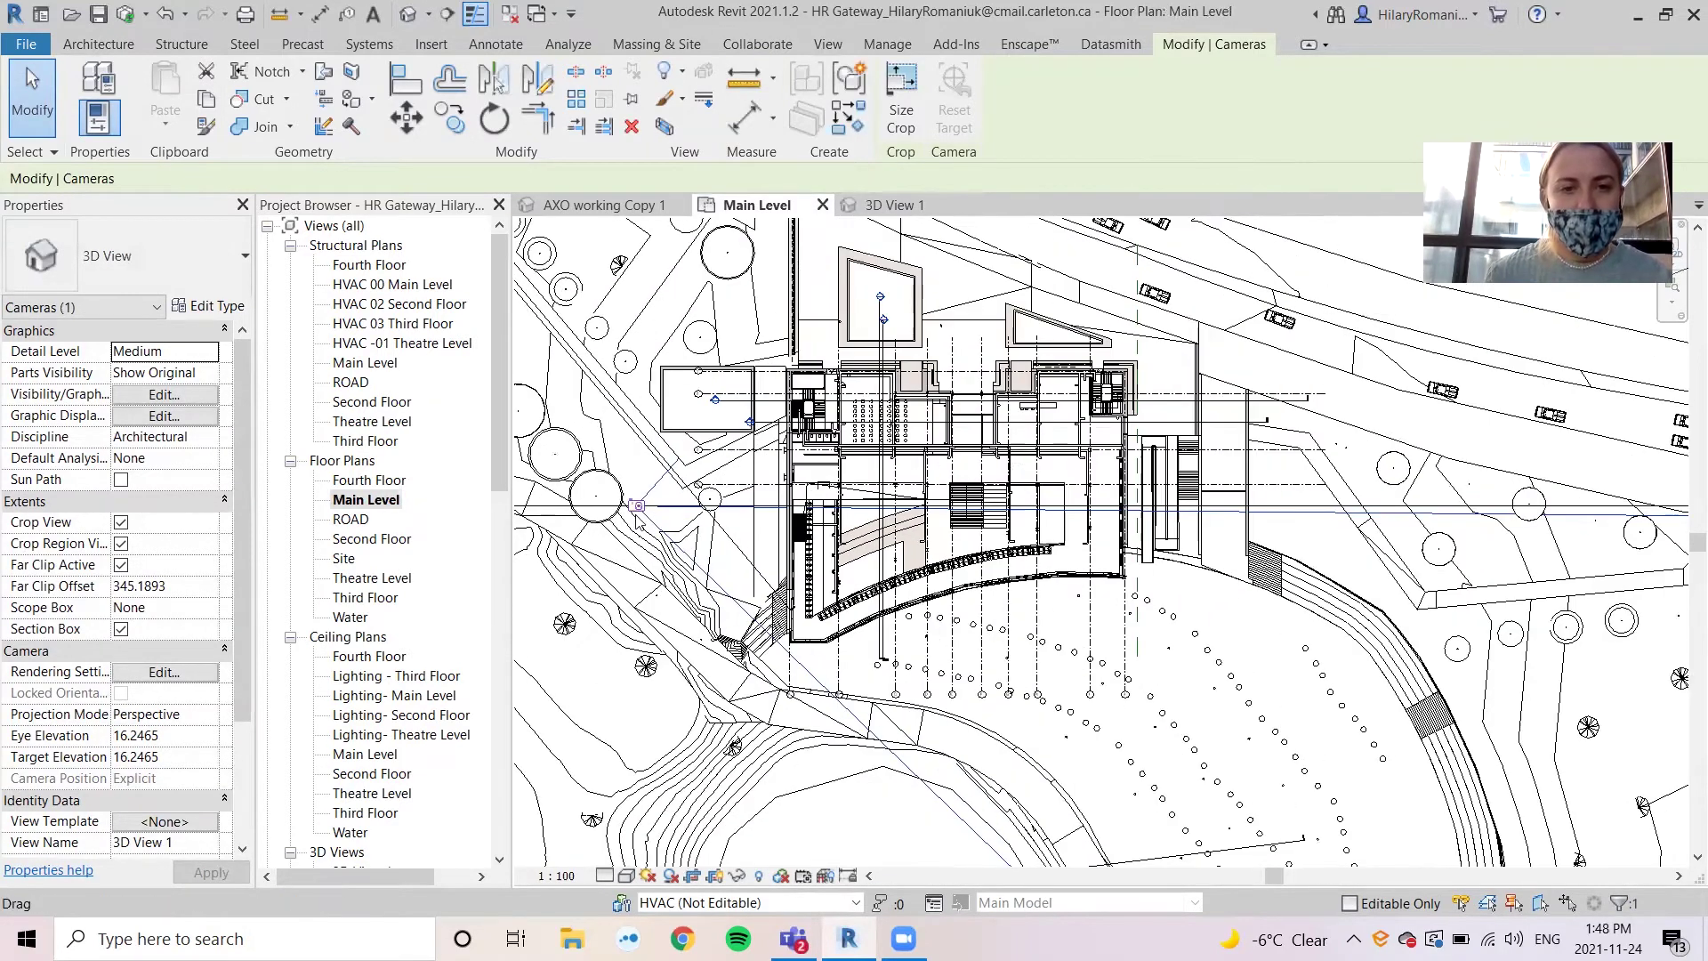
pyautogui.moveTo(636, 507); pyautogui.dragTo(608, 506)
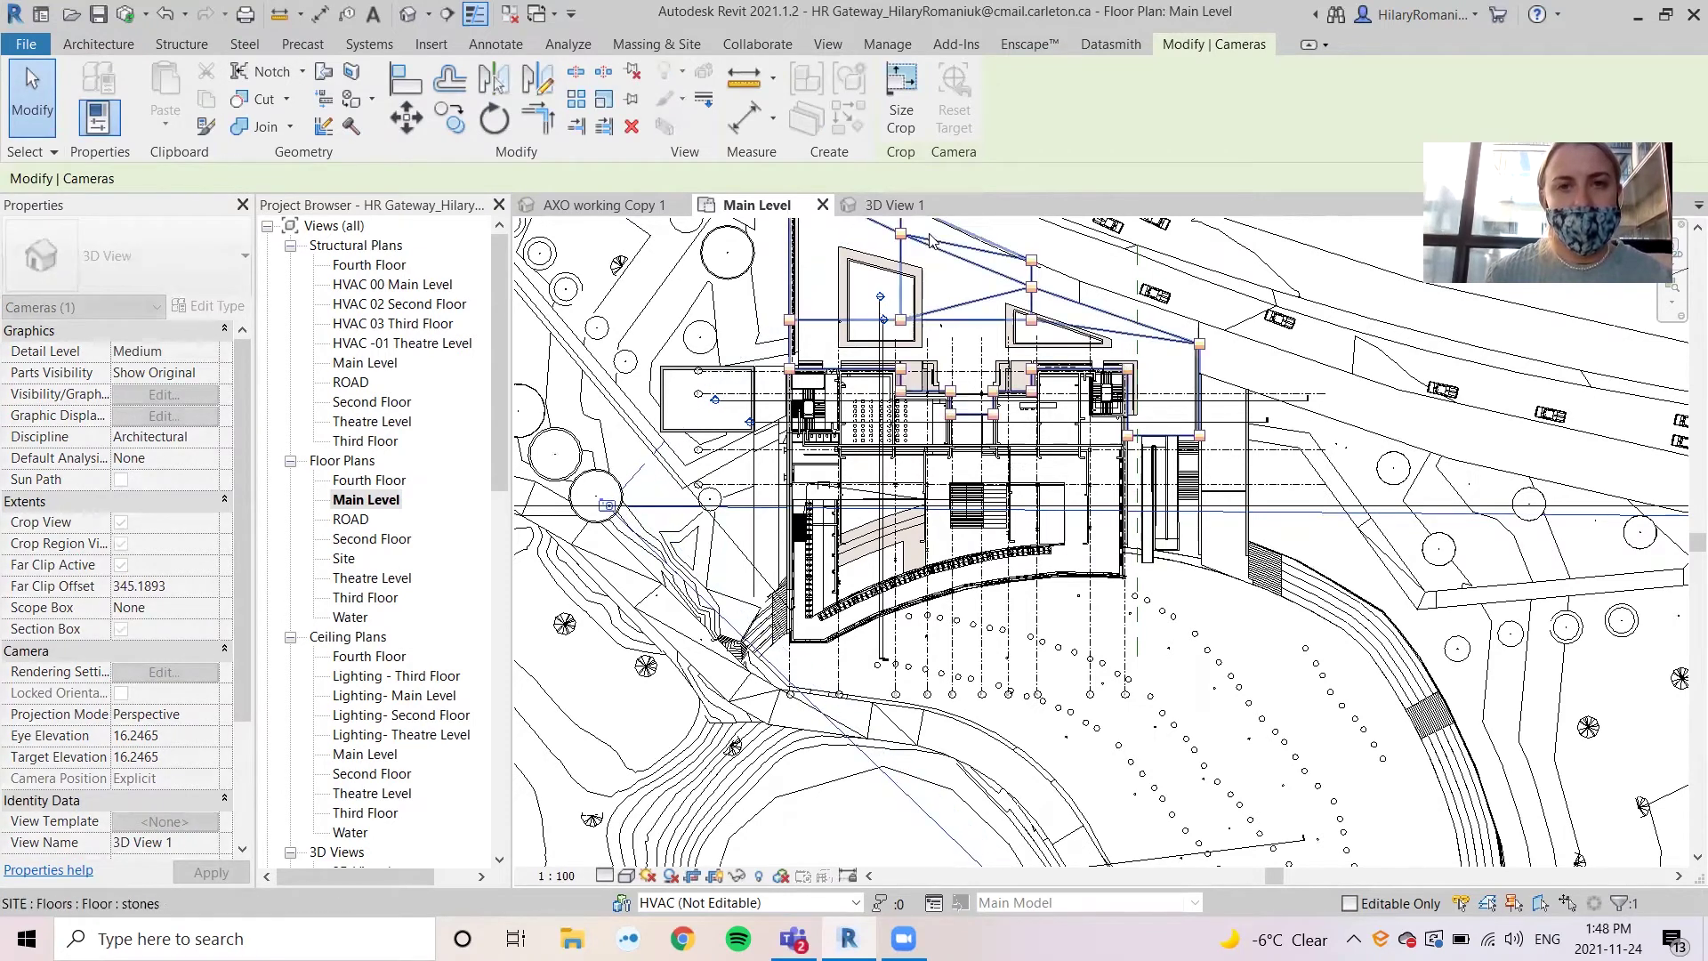
pyautogui.click(895, 205)
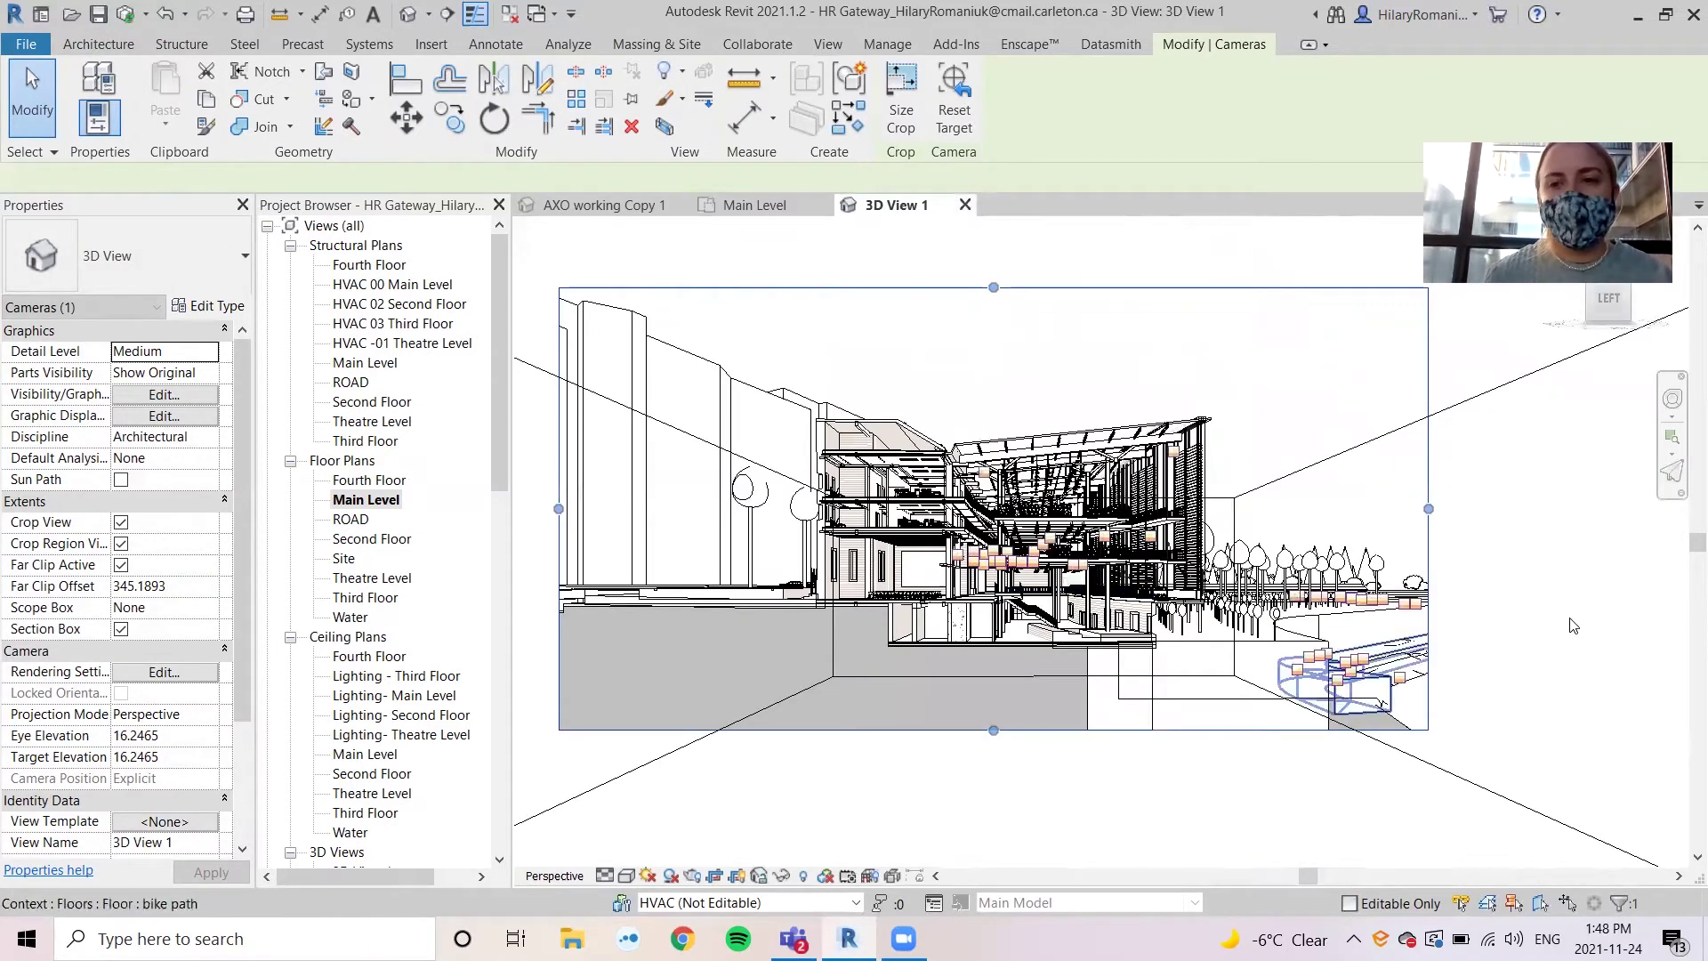
# - Hide the section box element in 3D View 1
pyautogui.click(1299, 482)
pyautogui.rightClick(1297, 479)
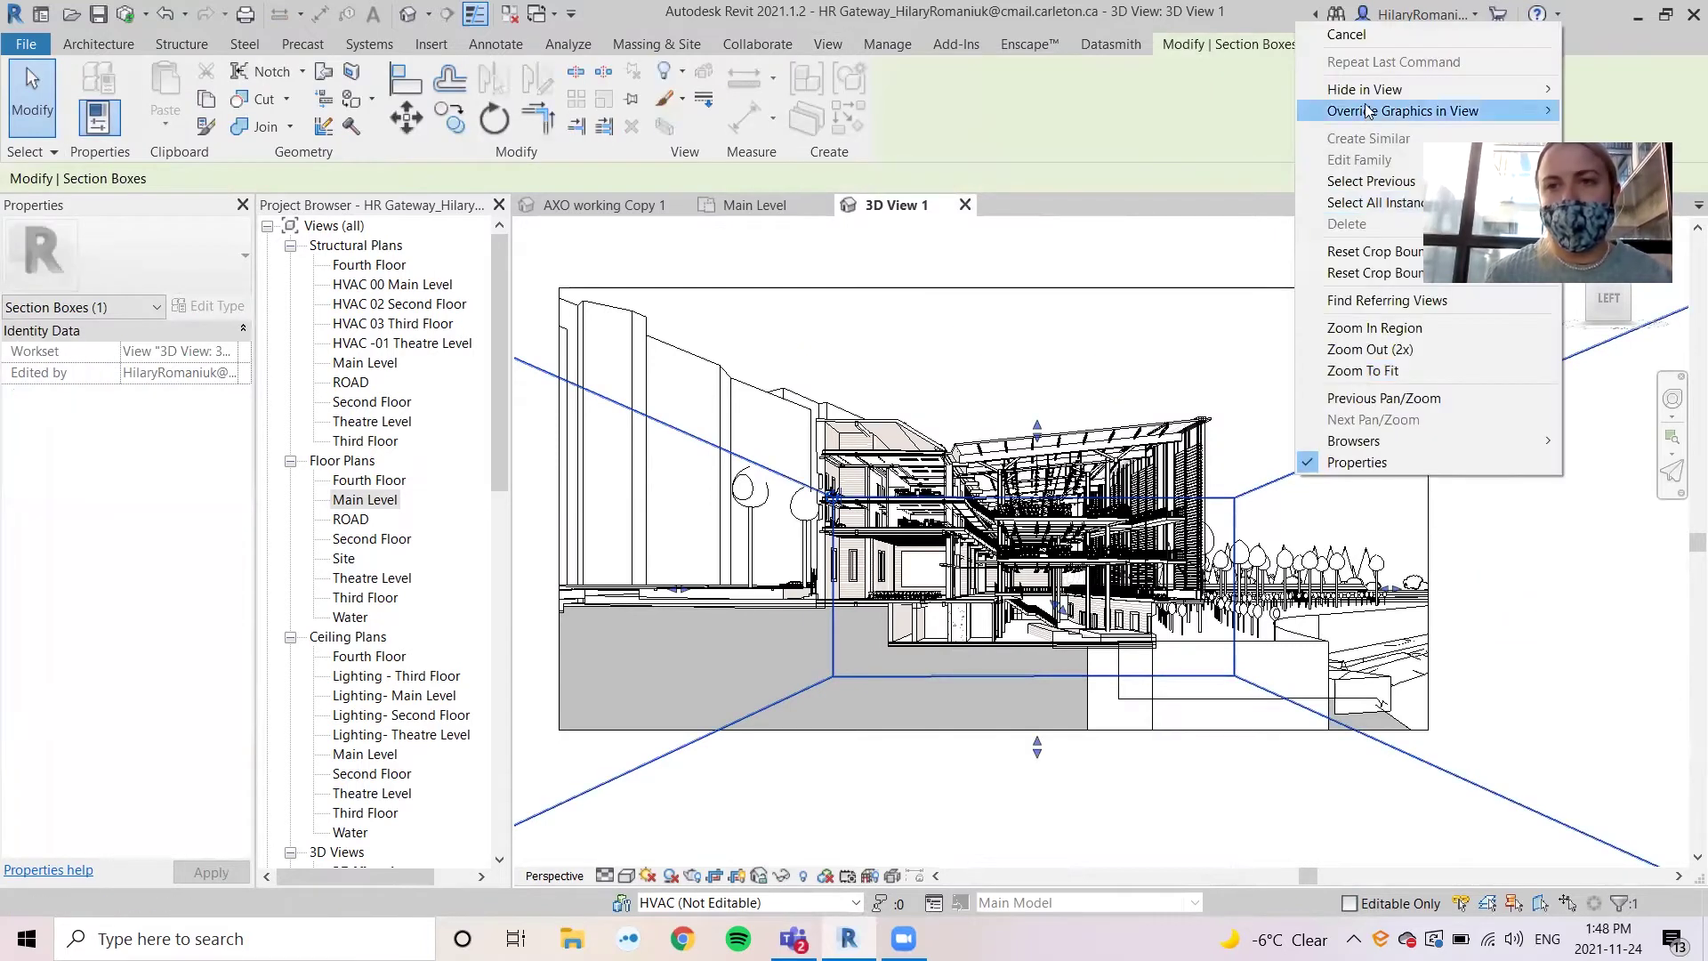
pyautogui.moveTo(1504, 89)
pyautogui.click(1611, 90)
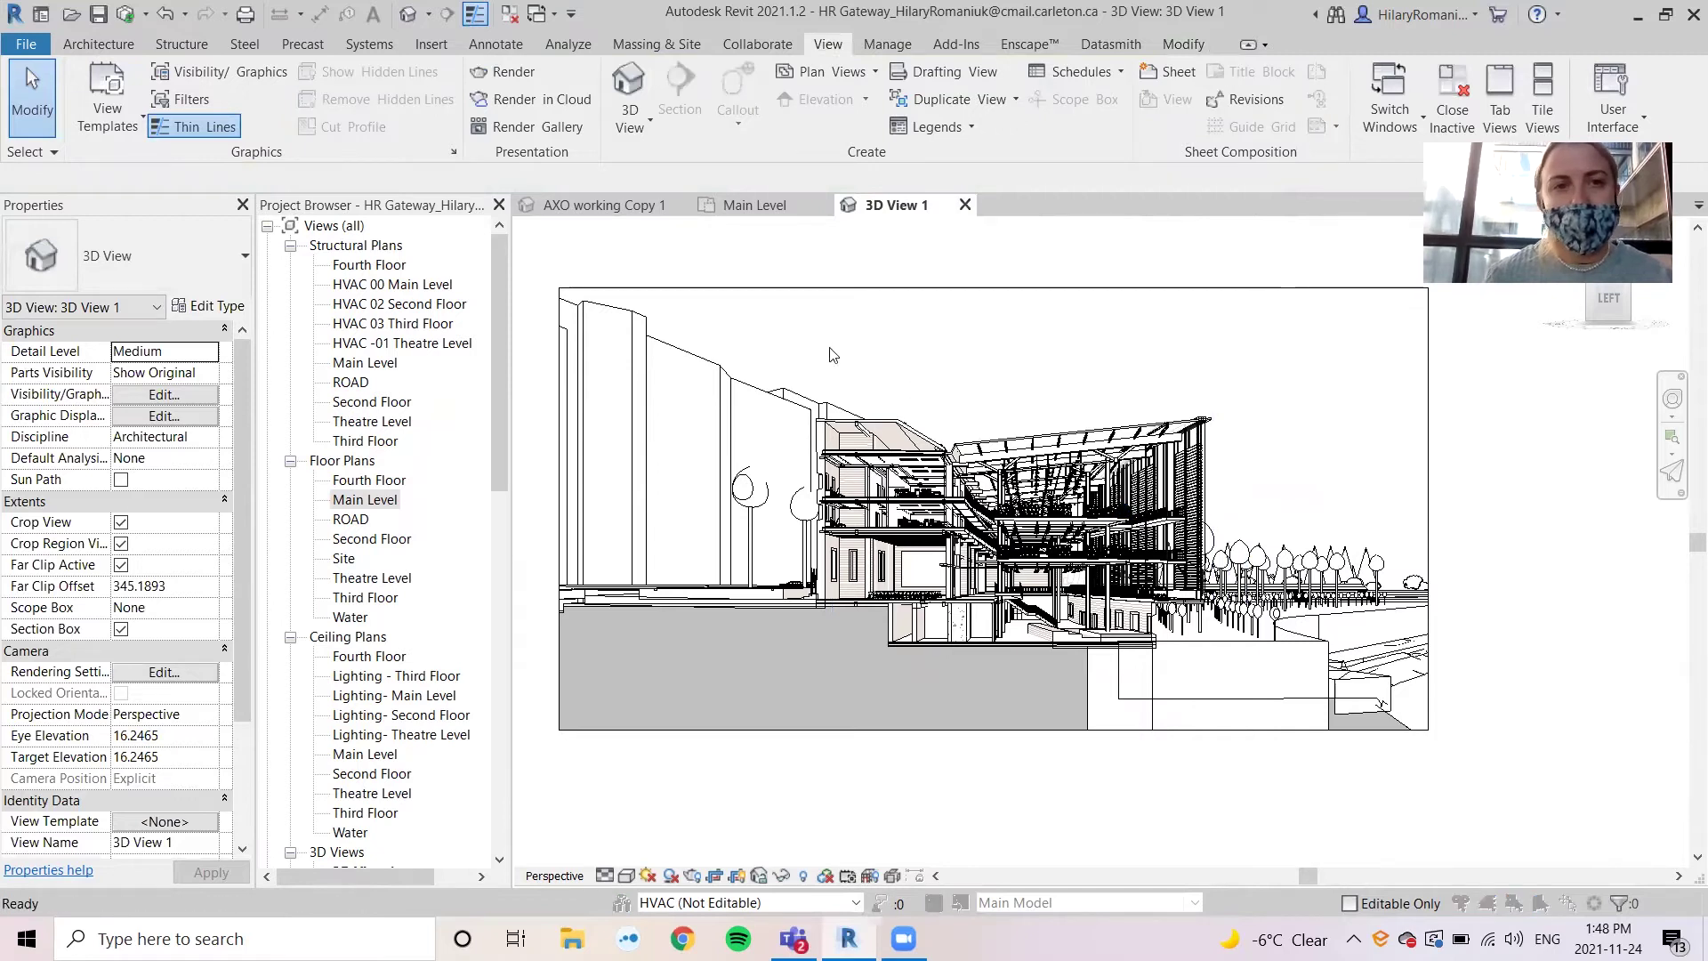
pyautogui.press('v')
pyautogui.press('v')
pyautogui.click(258, 244)
pyautogui.scroll(-10, 218, 600)
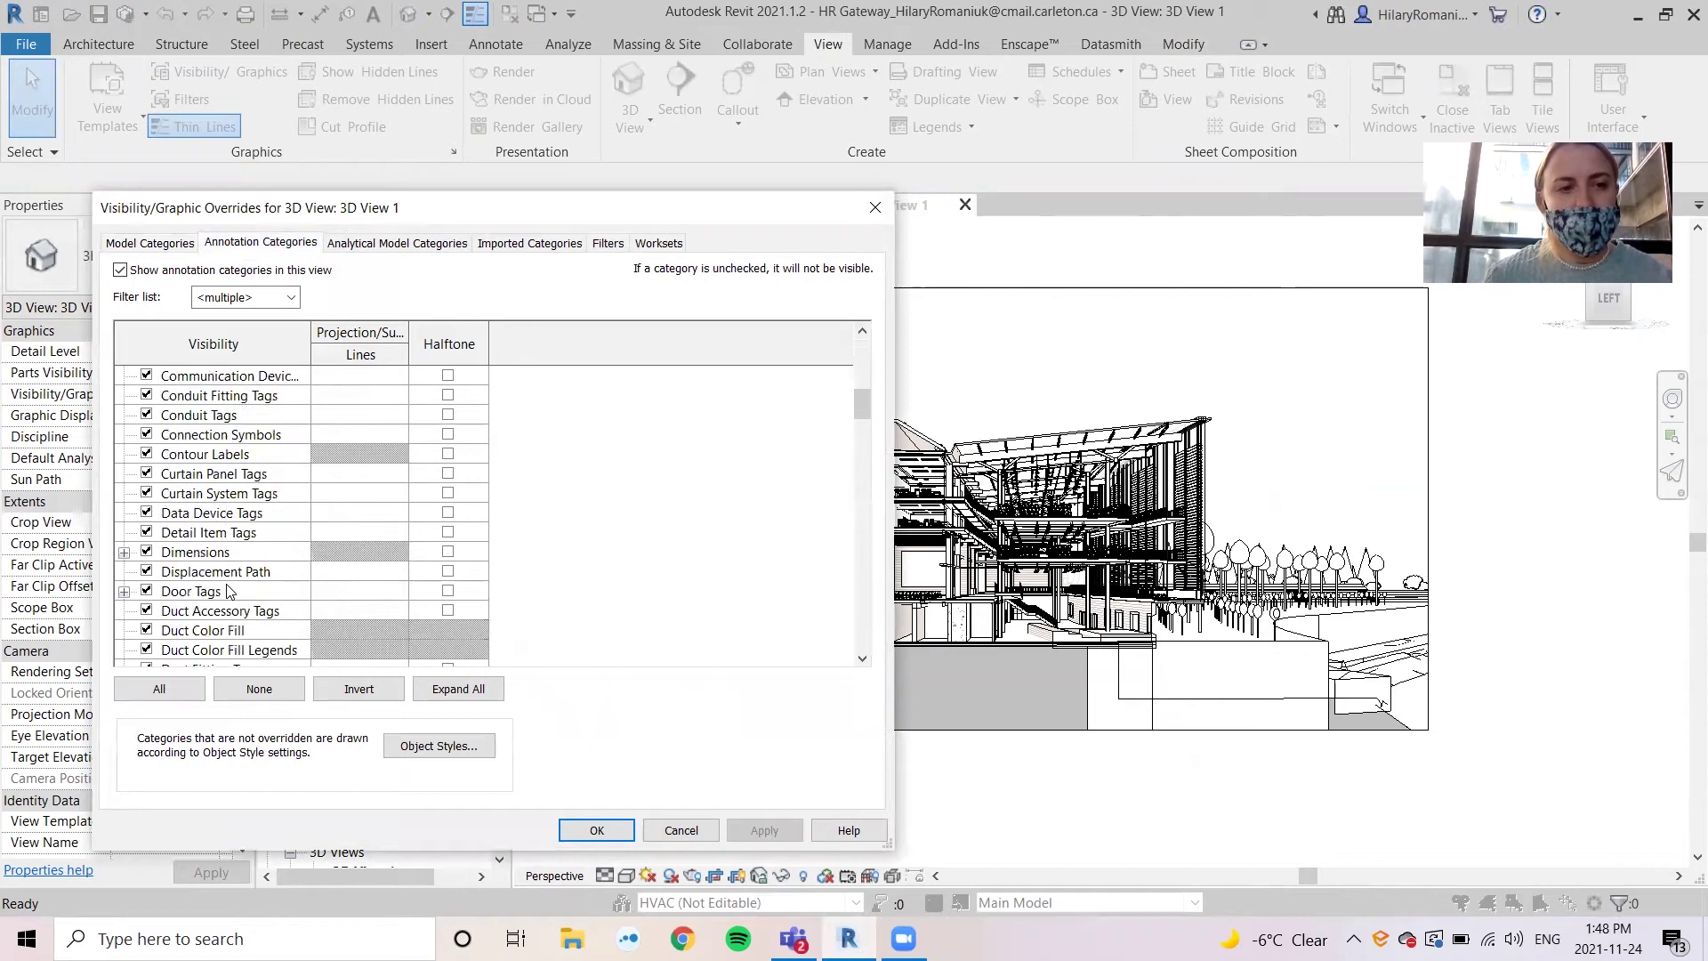
pyautogui.scroll(-3, 228, 592)
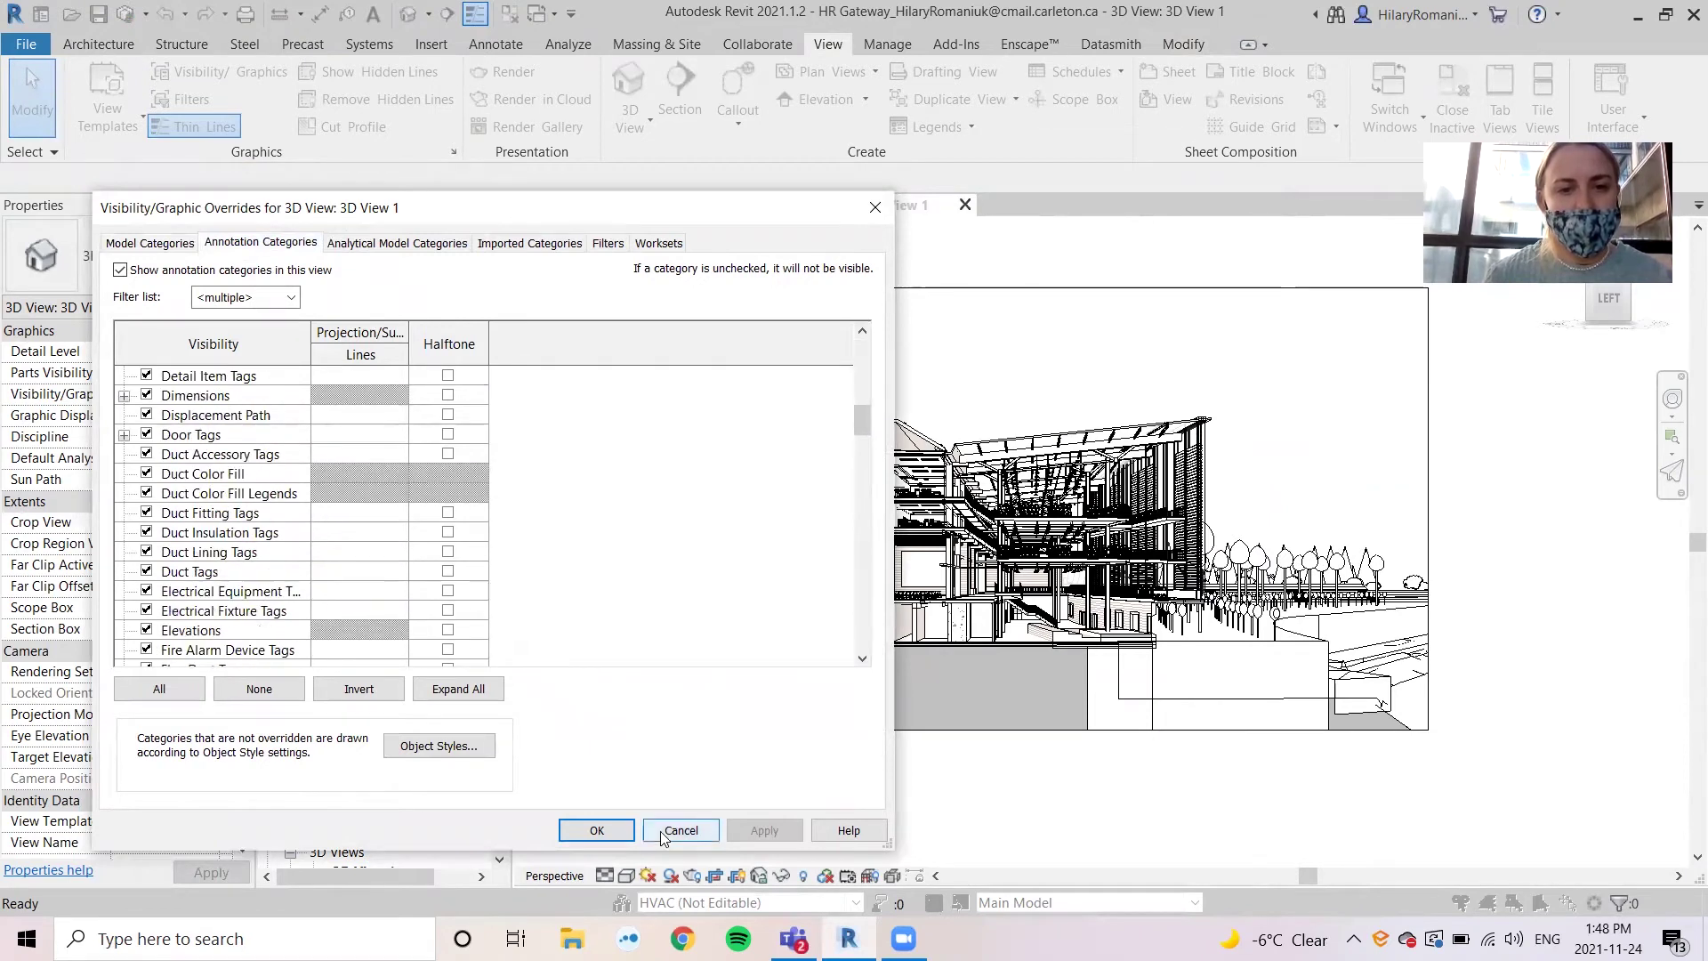
pyautogui.click(680, 830)
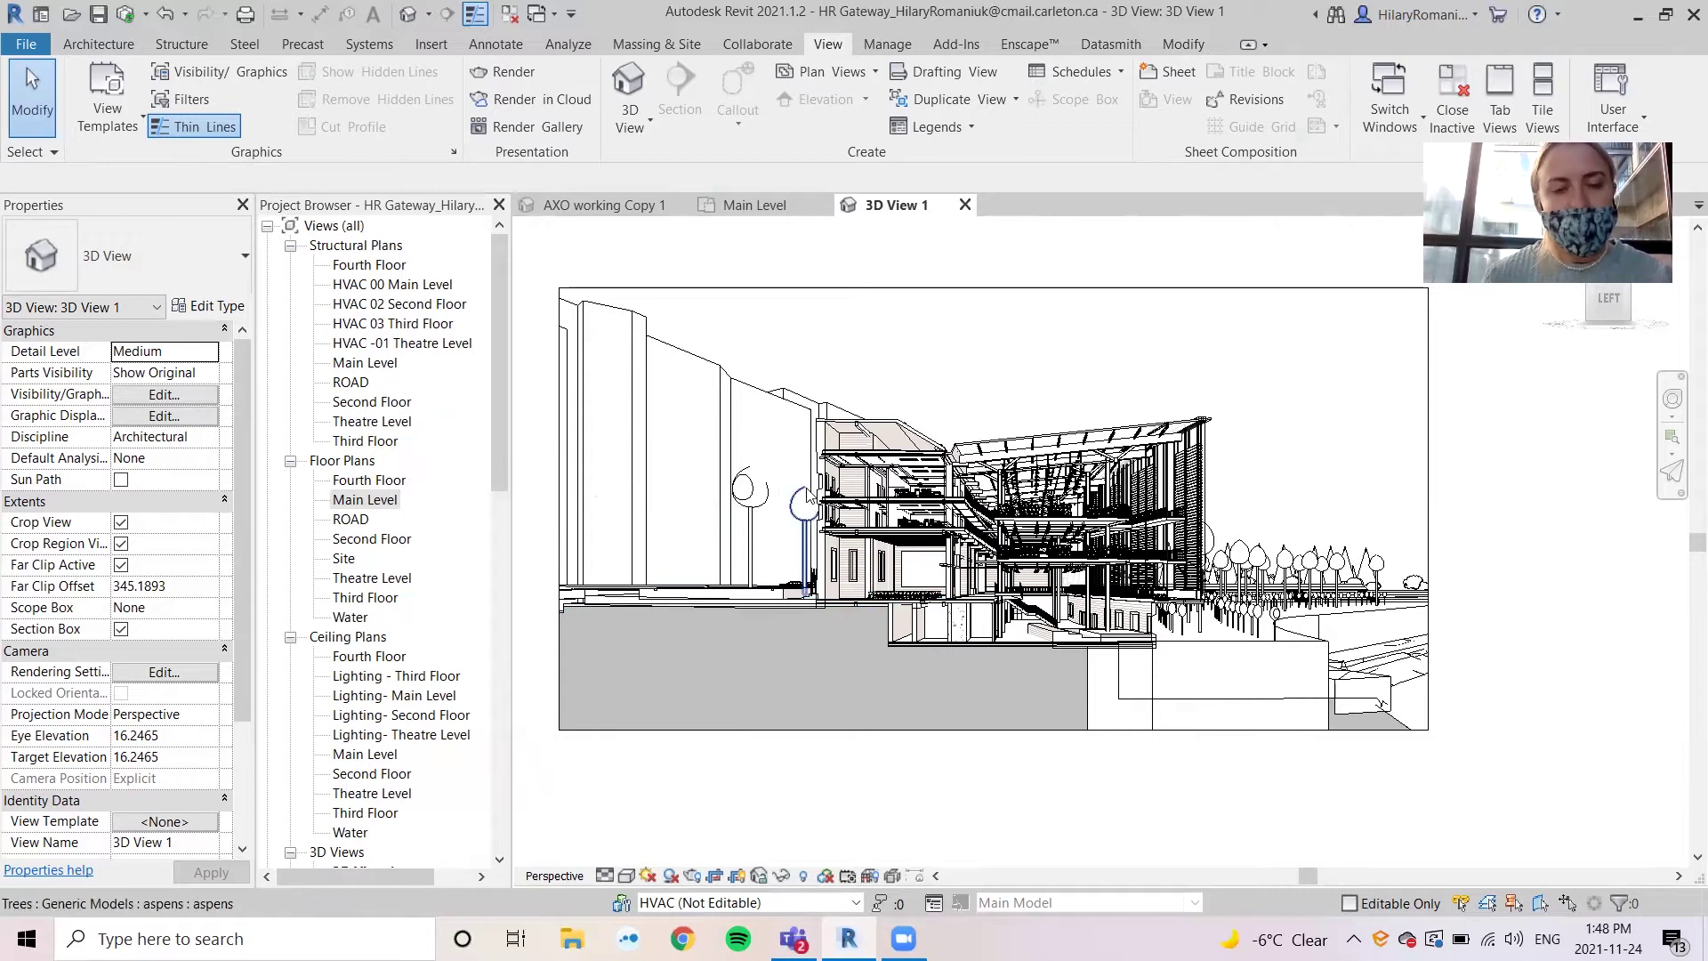
# - Override the cut patterns of all model categories in 3D View 1 with a black solid fill as the foreground pattern
pyautogui.press('v')
pyautogui.press('v')
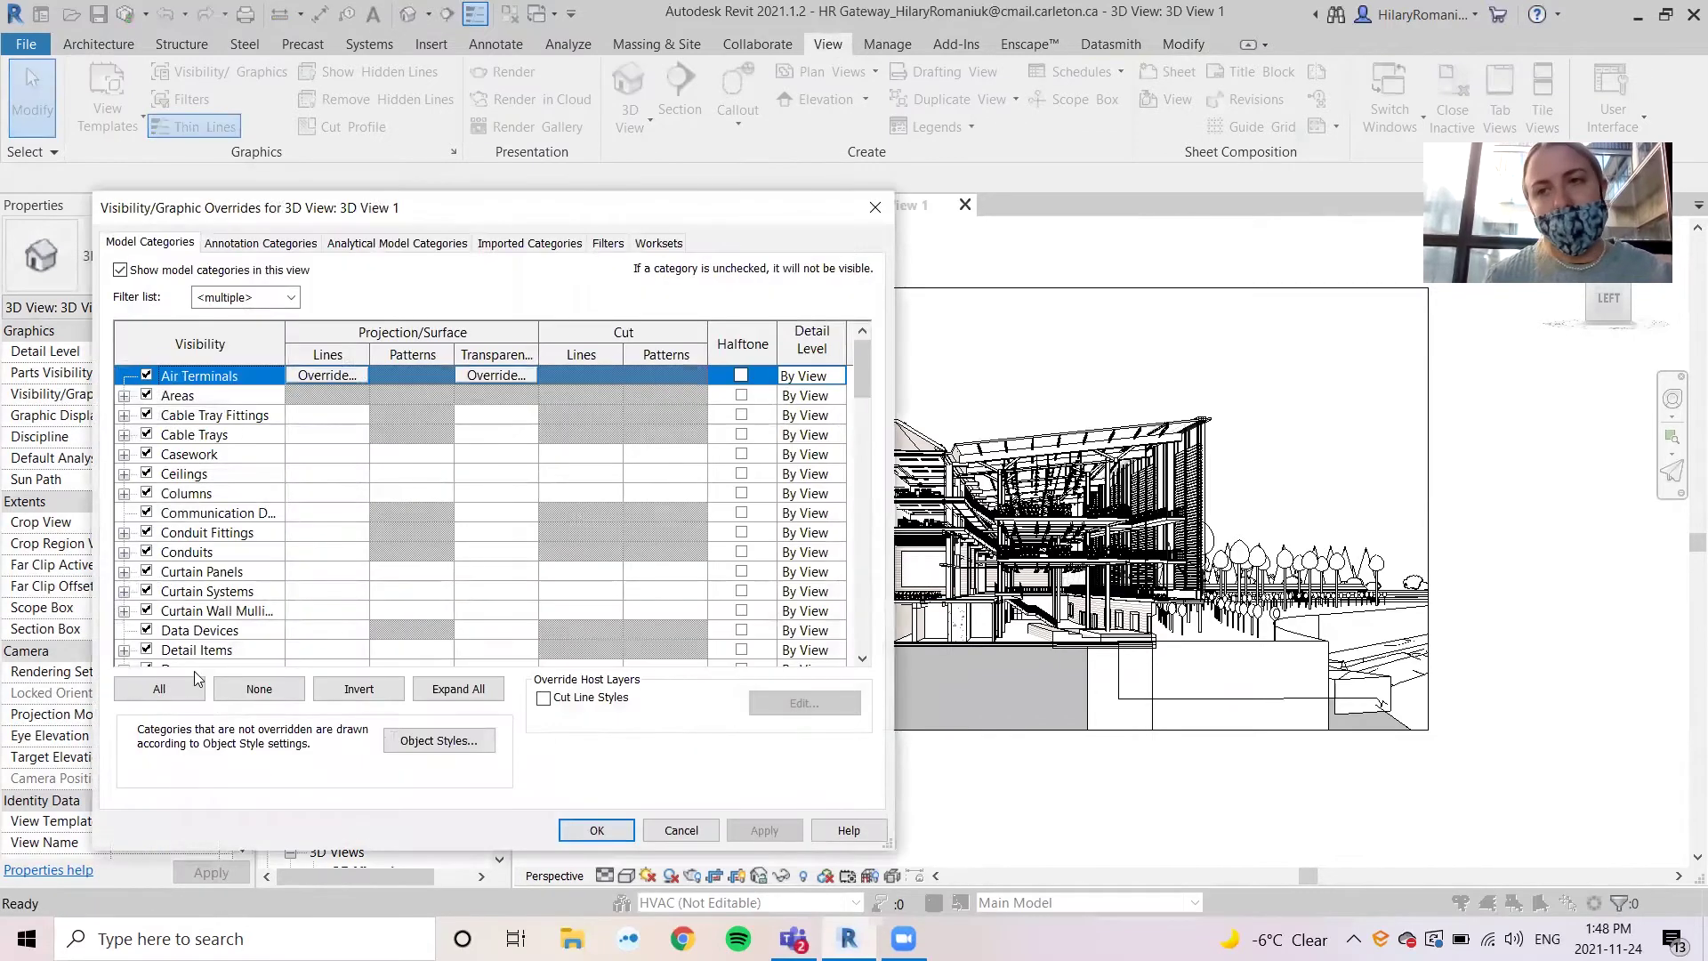
pyautogui.click(165, 690)
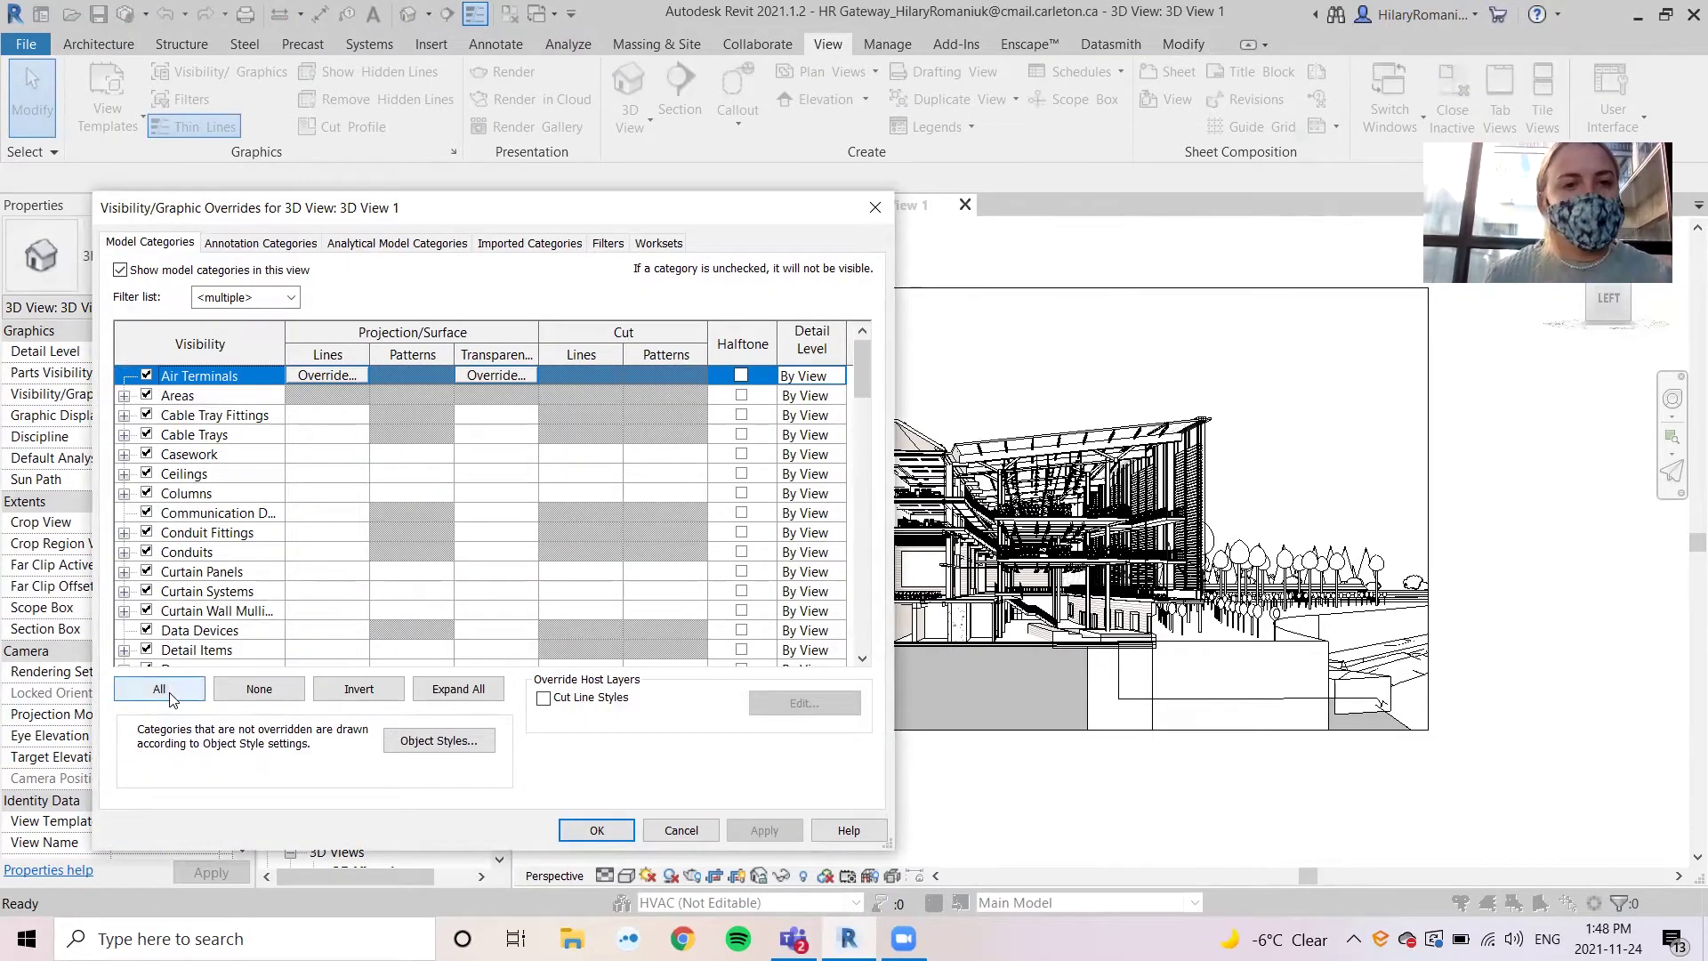
pyautogui.click(677, 452)
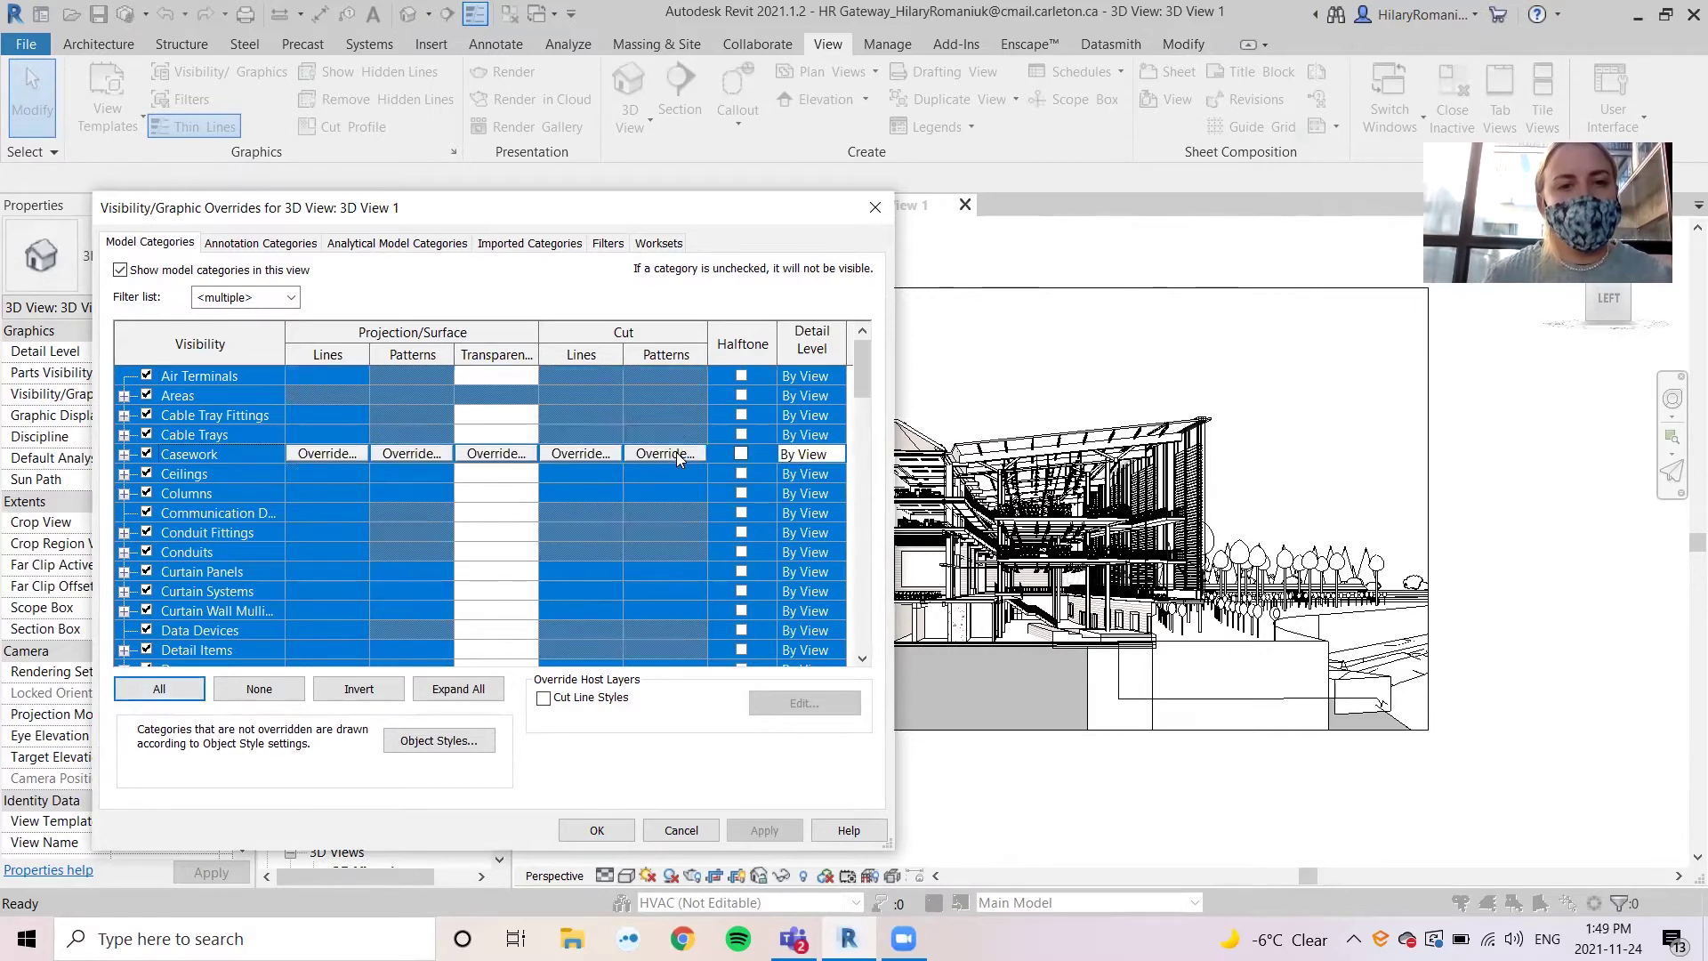
pyautogui.click(676, 452)
pyautogui.click(449, 459)
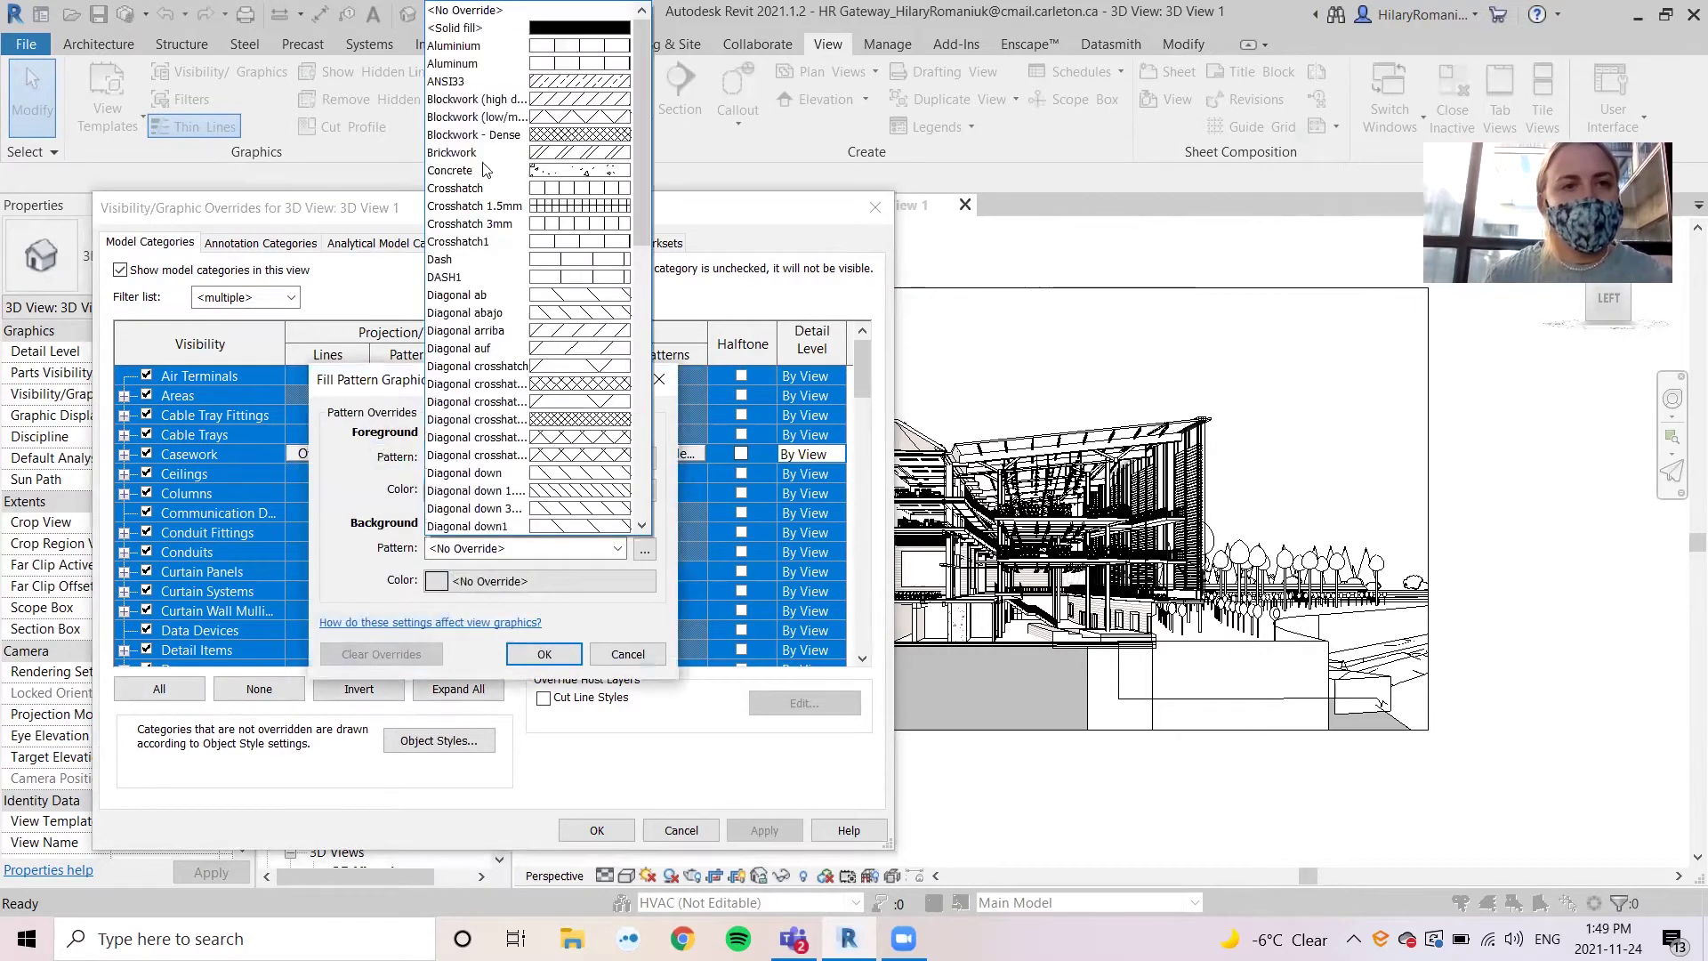
pyautogui.click(460, 28)
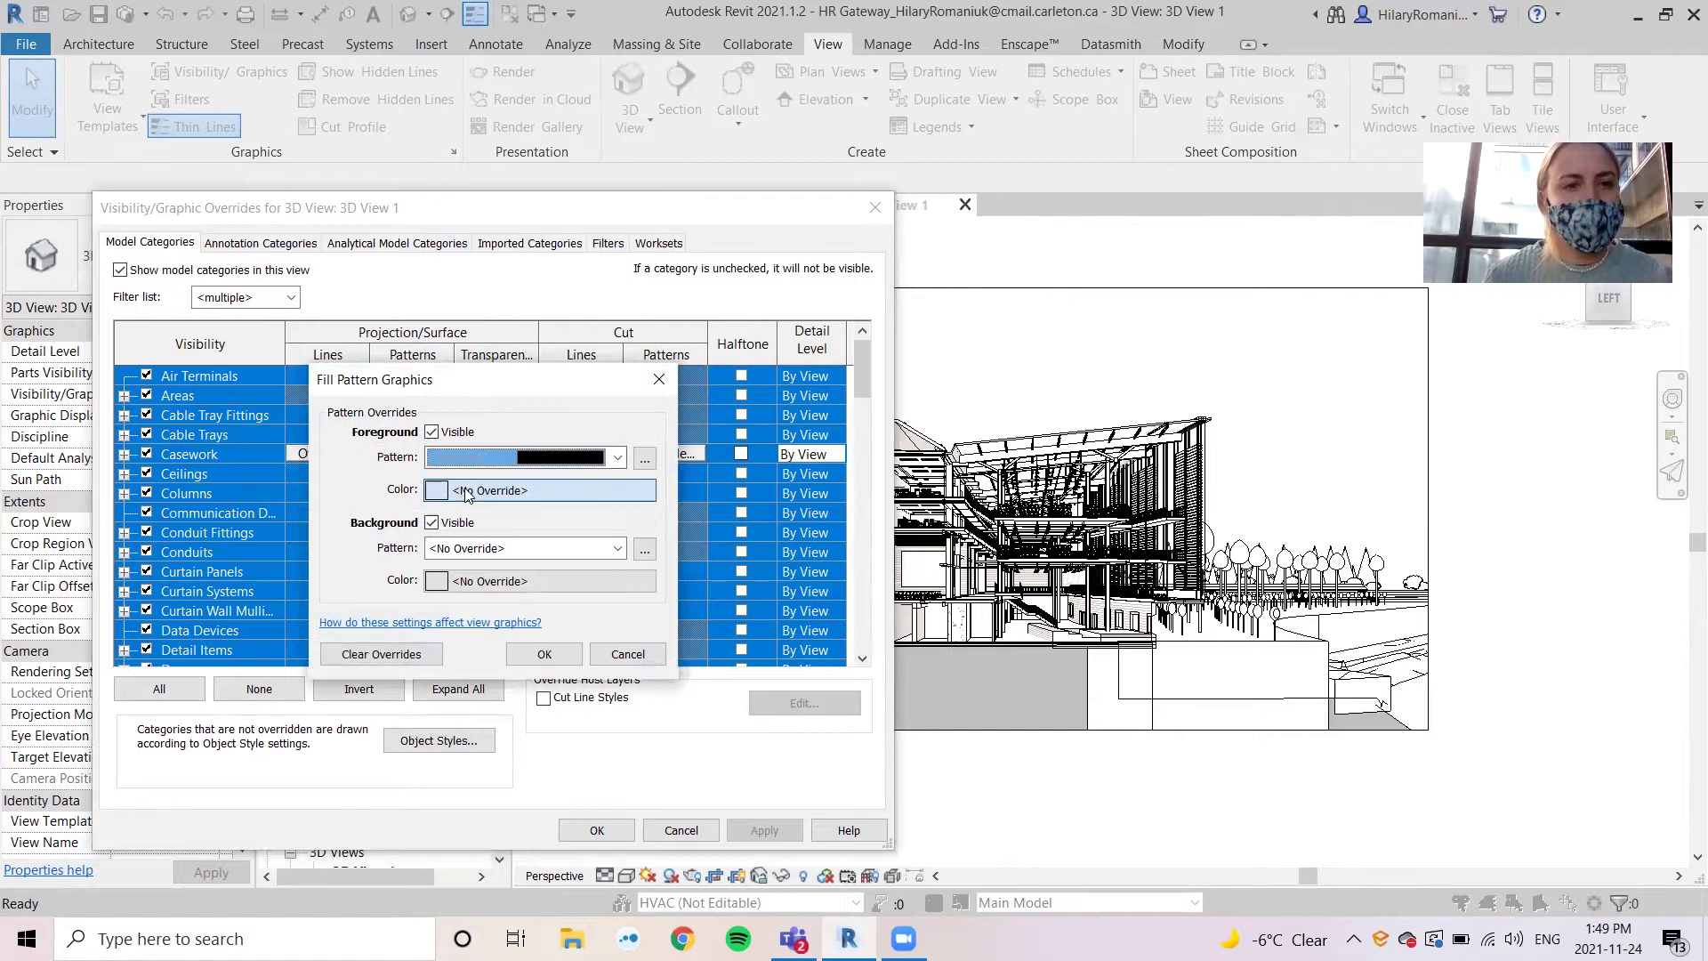
pyautogui.click(498, 490)
pyautogui.click(275, 492)
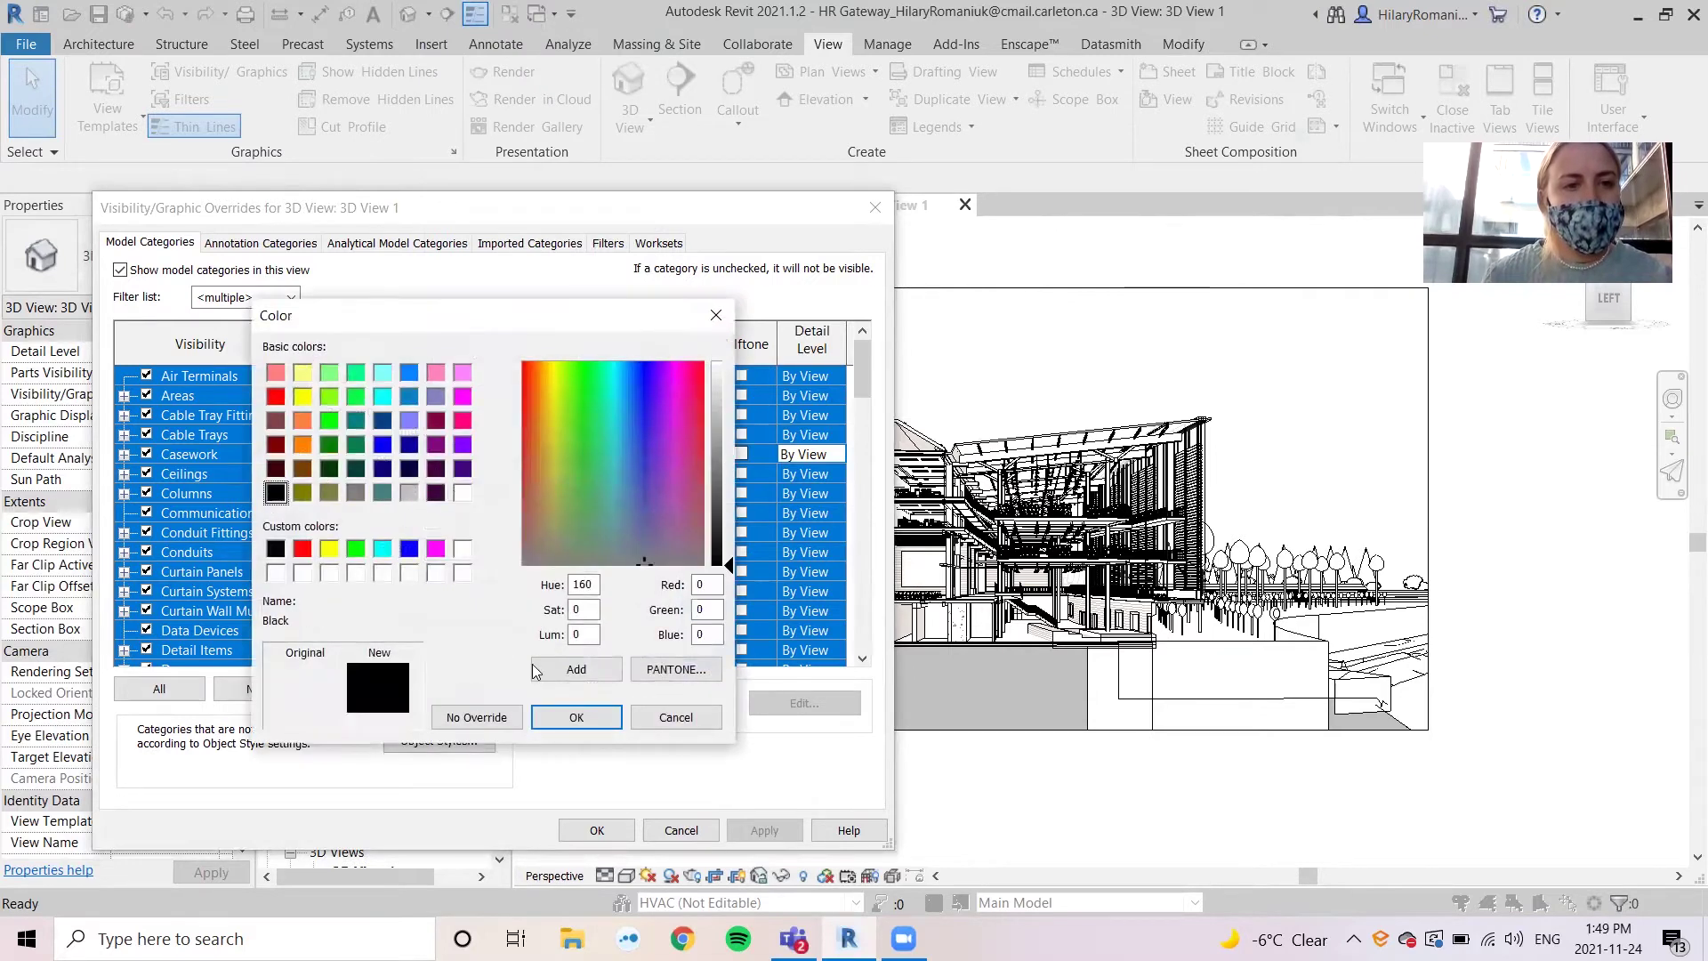
pyautogui.click(575, 718)
pyautogui.click(540, 656)
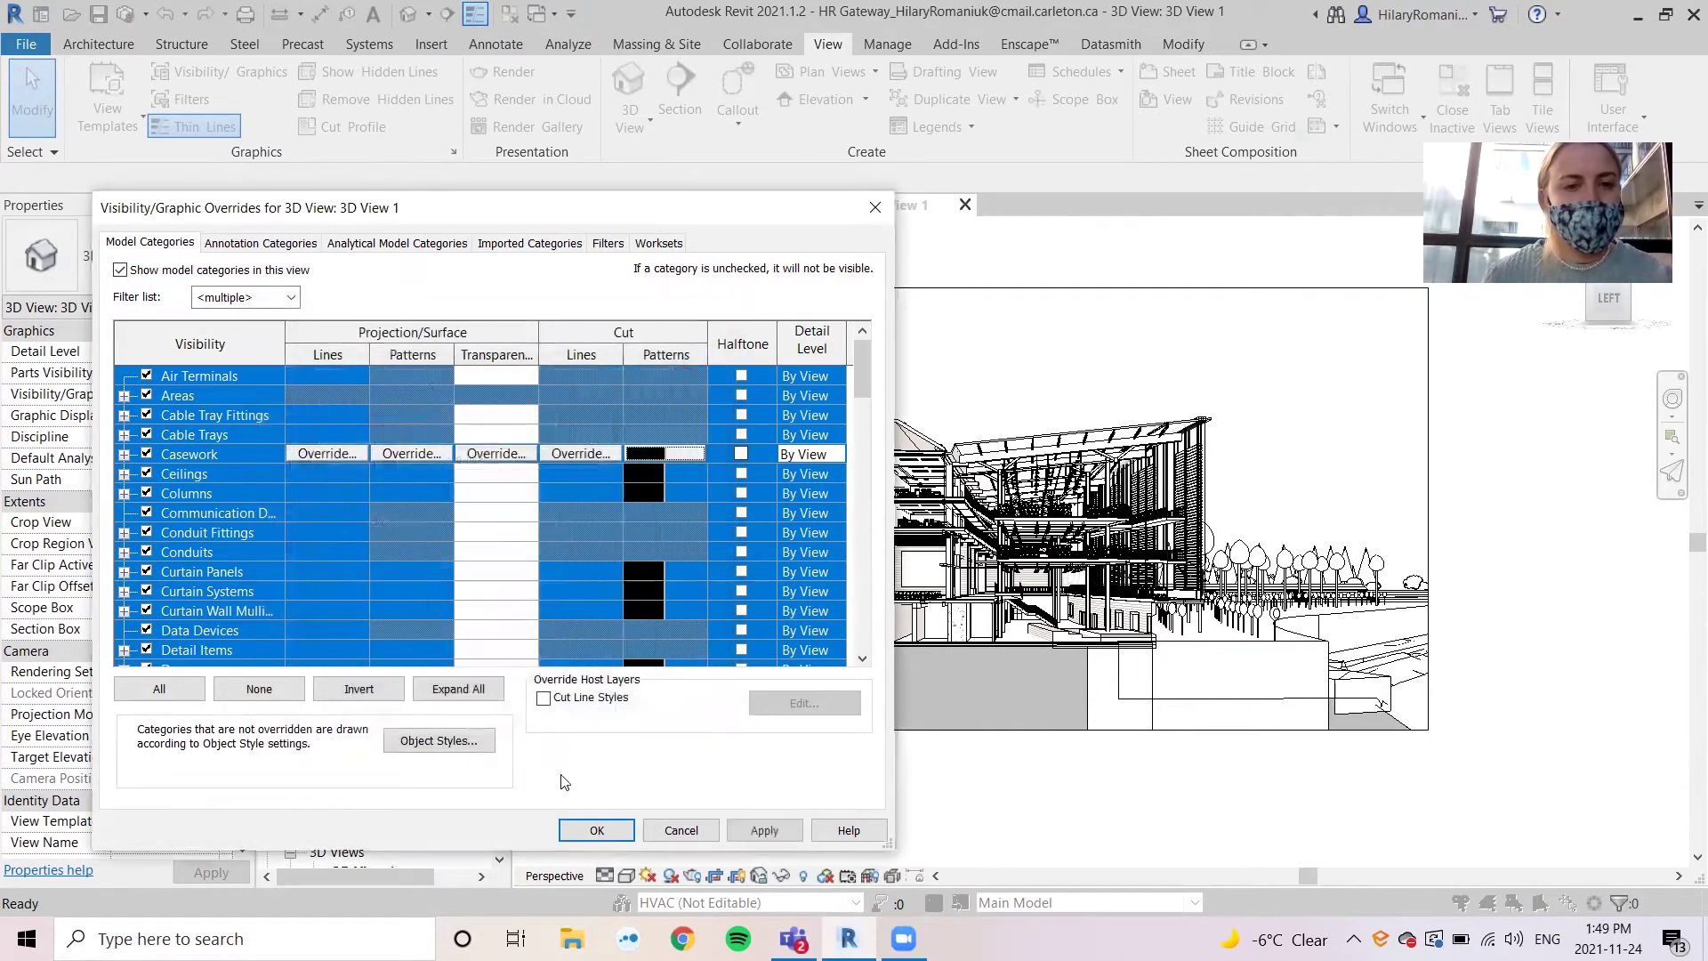
pyautogui.click(594, 829)
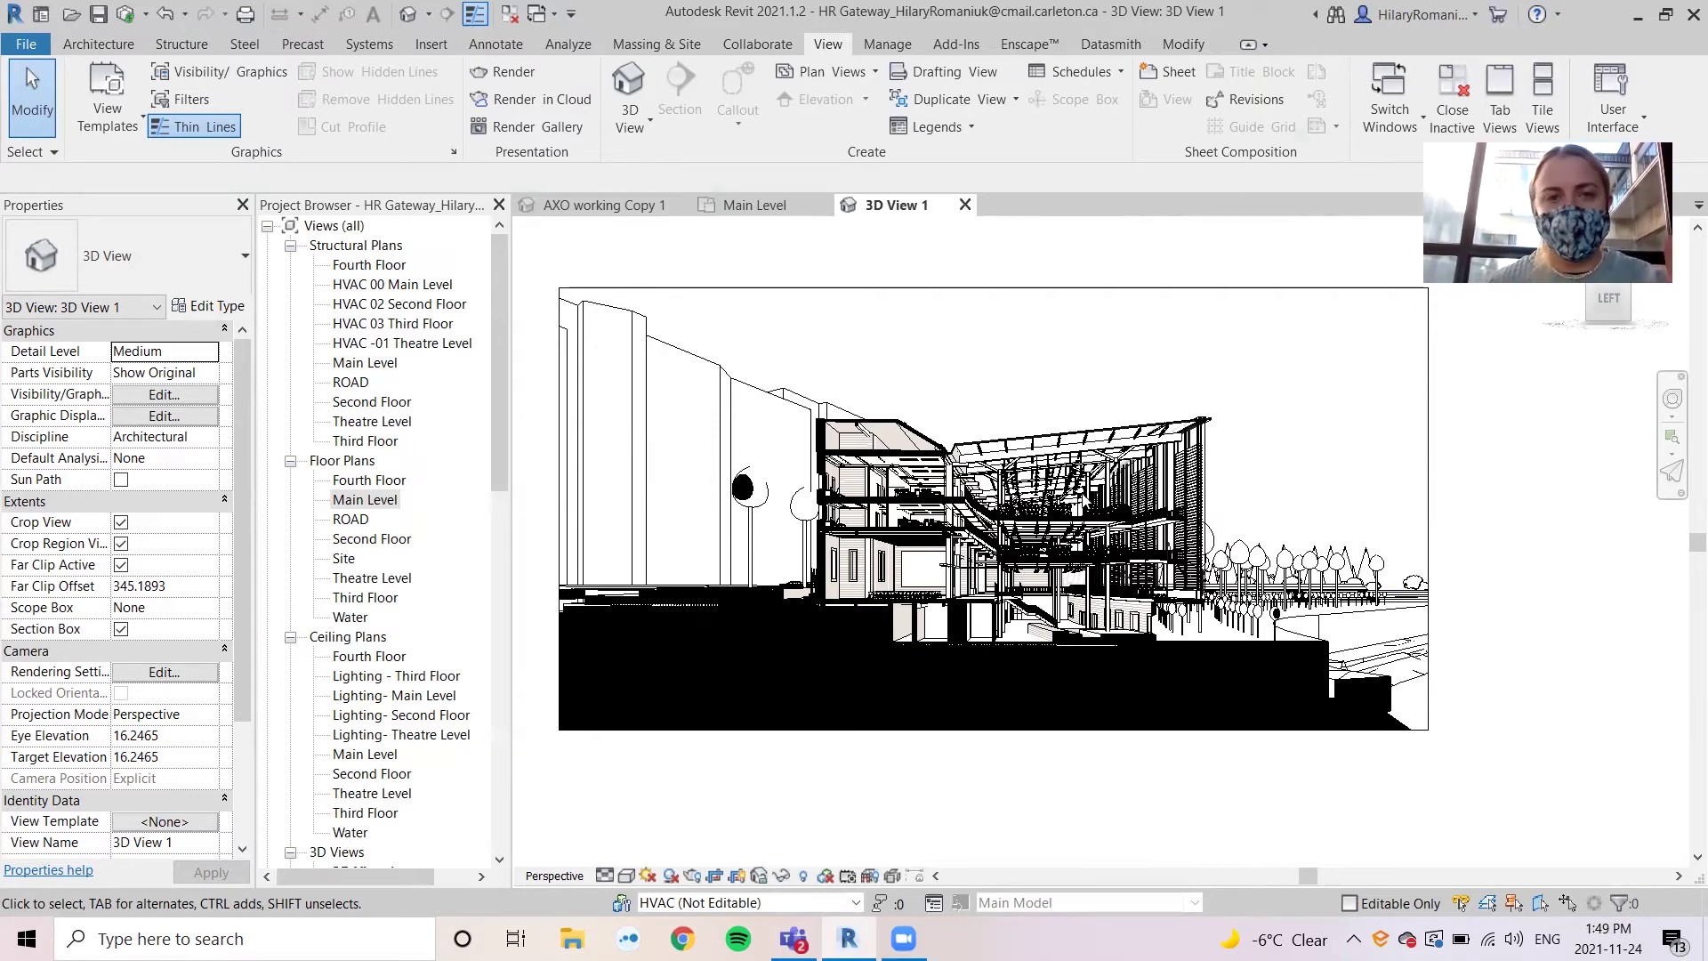
# - Select the view's camera, move it north in the Main Level plan to beside the small rectangular structure, and return to 3D View 1
pyautogui.click(780, 210)
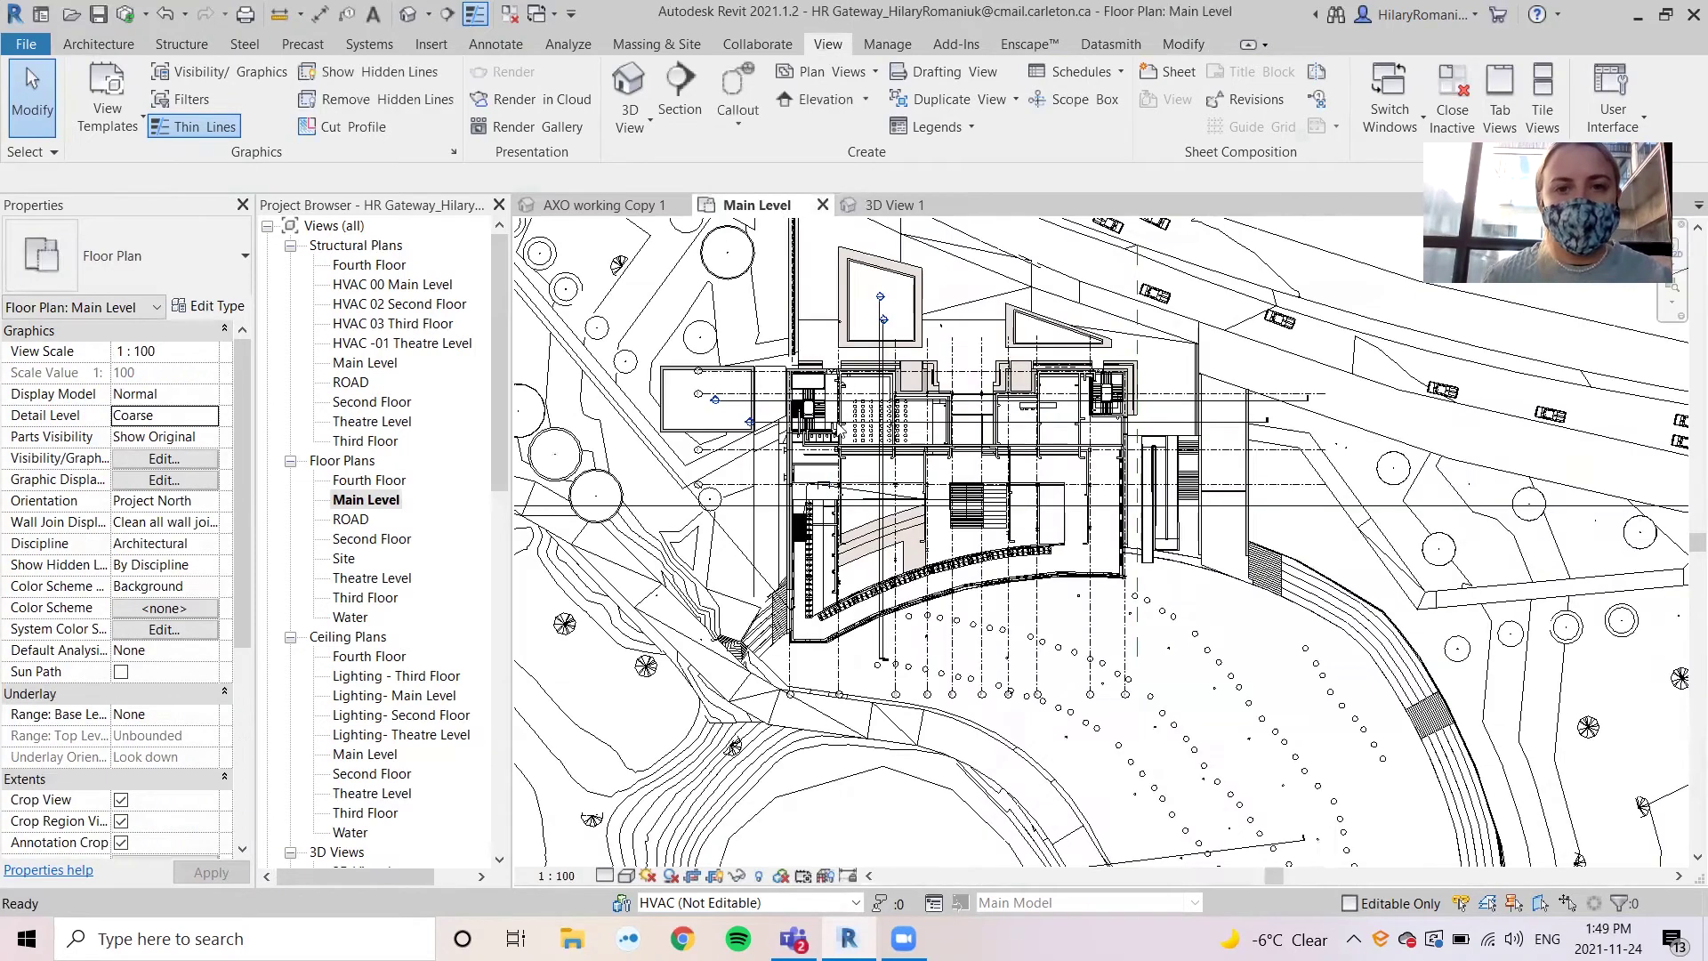
pyautogui.click(898, 204)
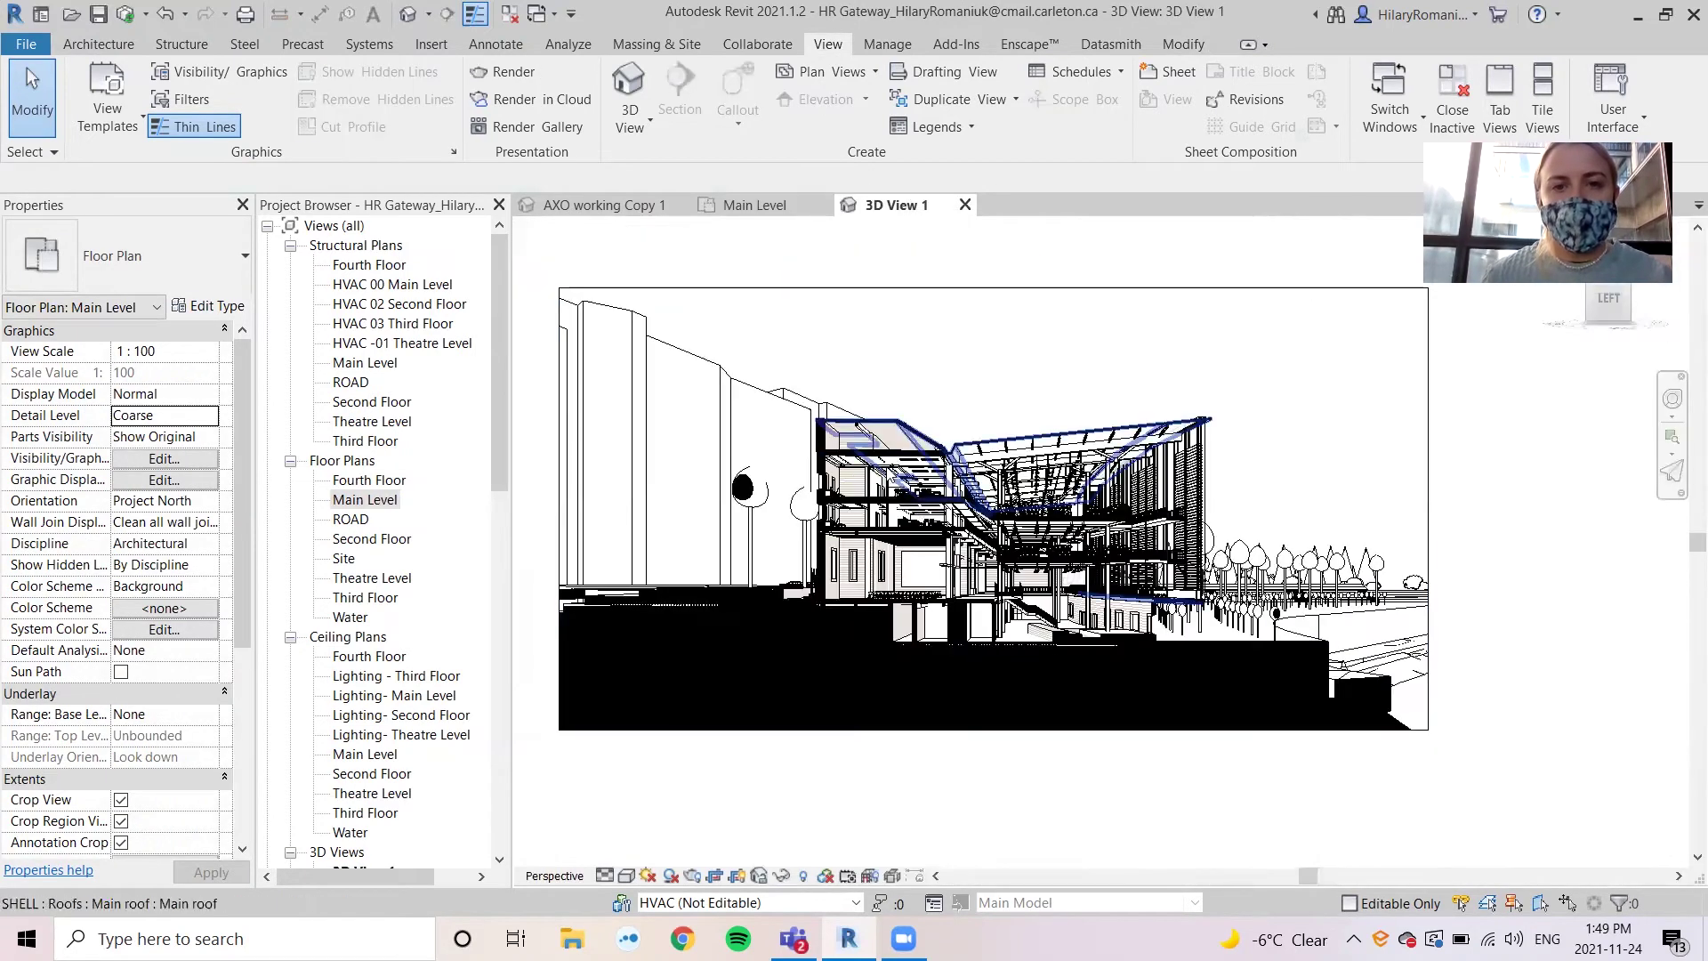
pyautogui.click(772, 290)
pyautogui.hotkey('ctrl', 'Tab')
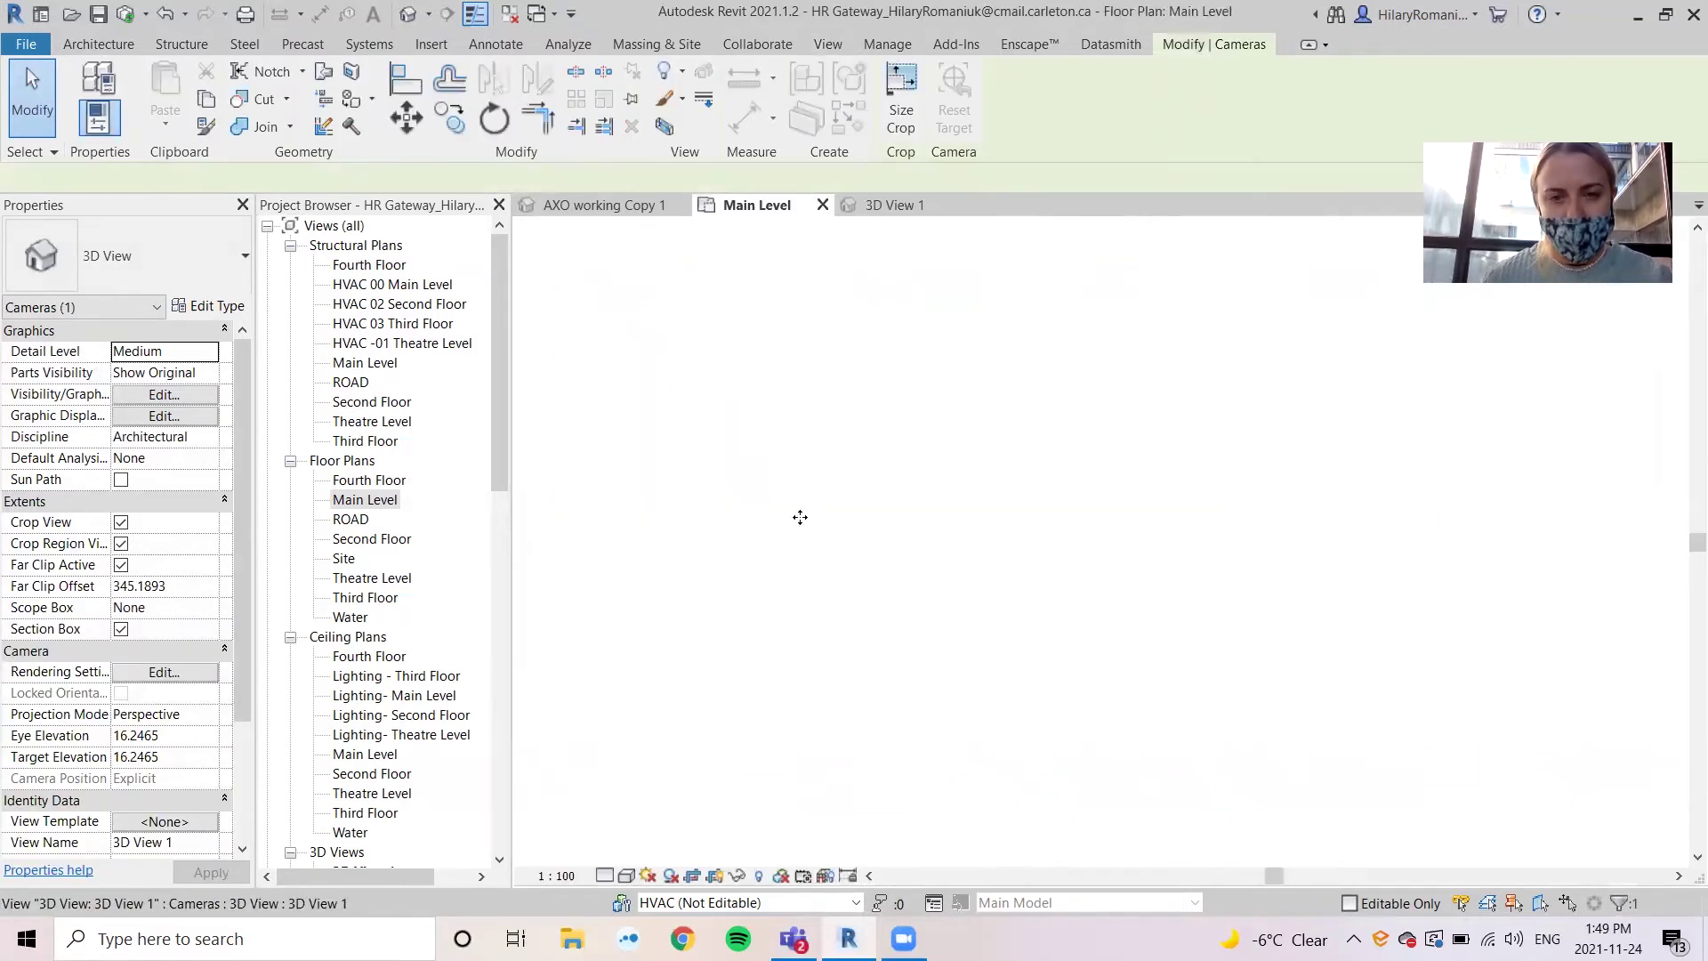
pyautogui.moveTo(603, 511); pyautogui.dragTo(622, 400)
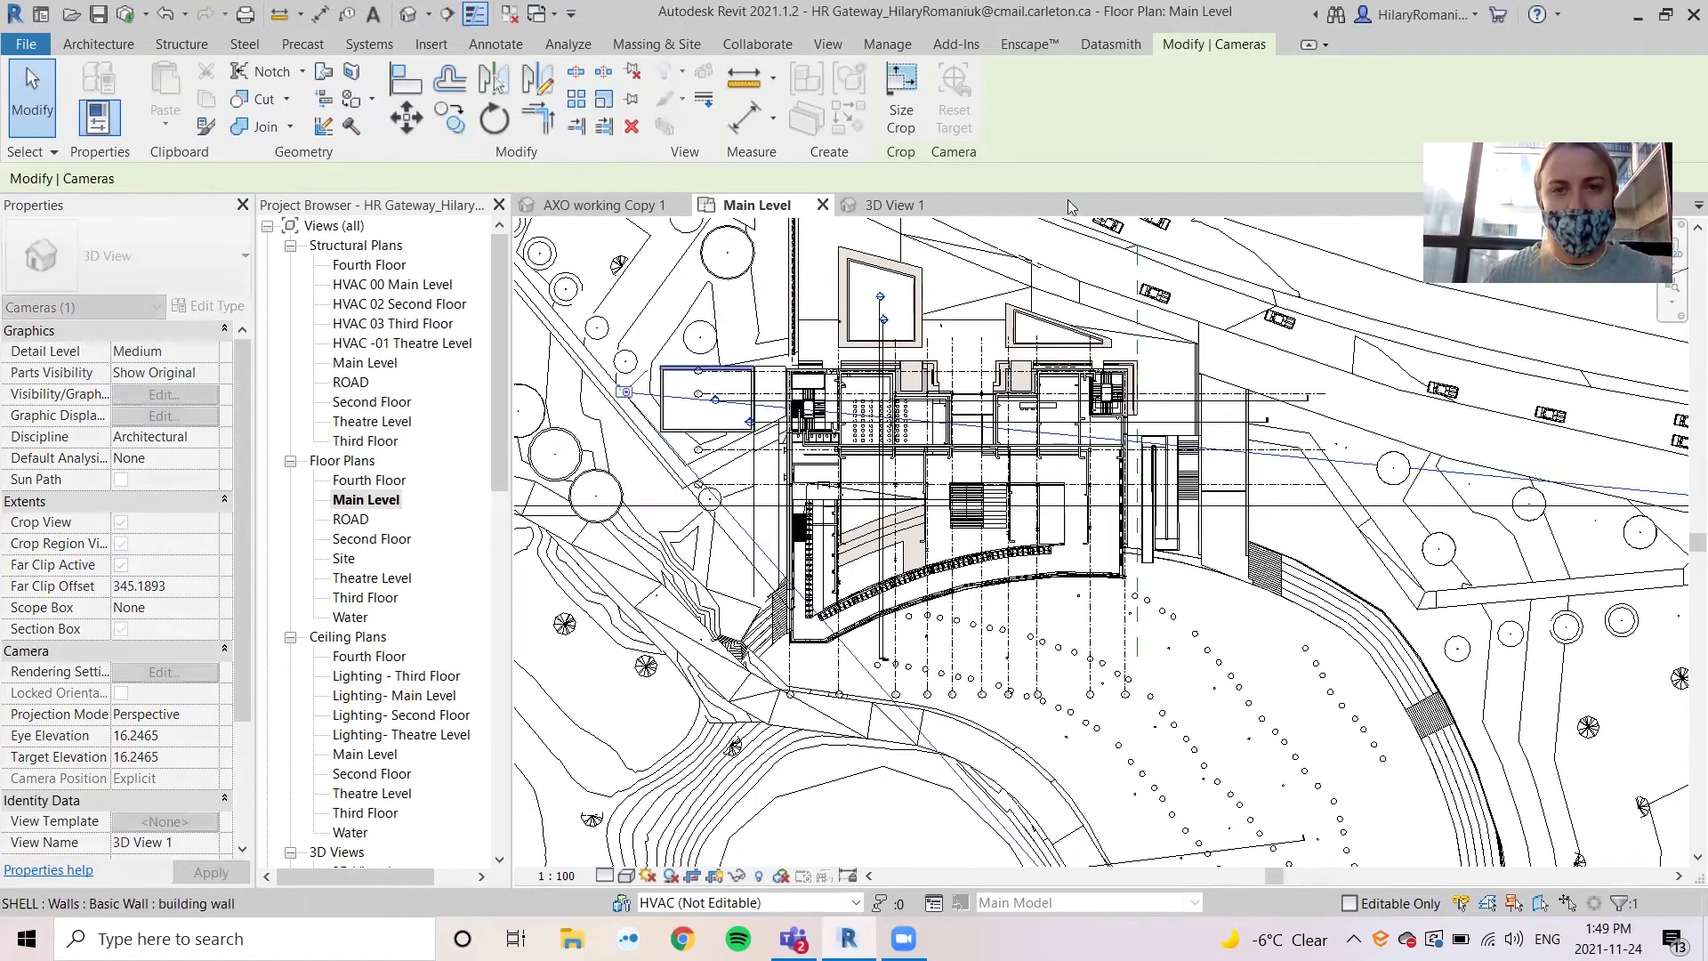
pyautogui.click(900, 207)
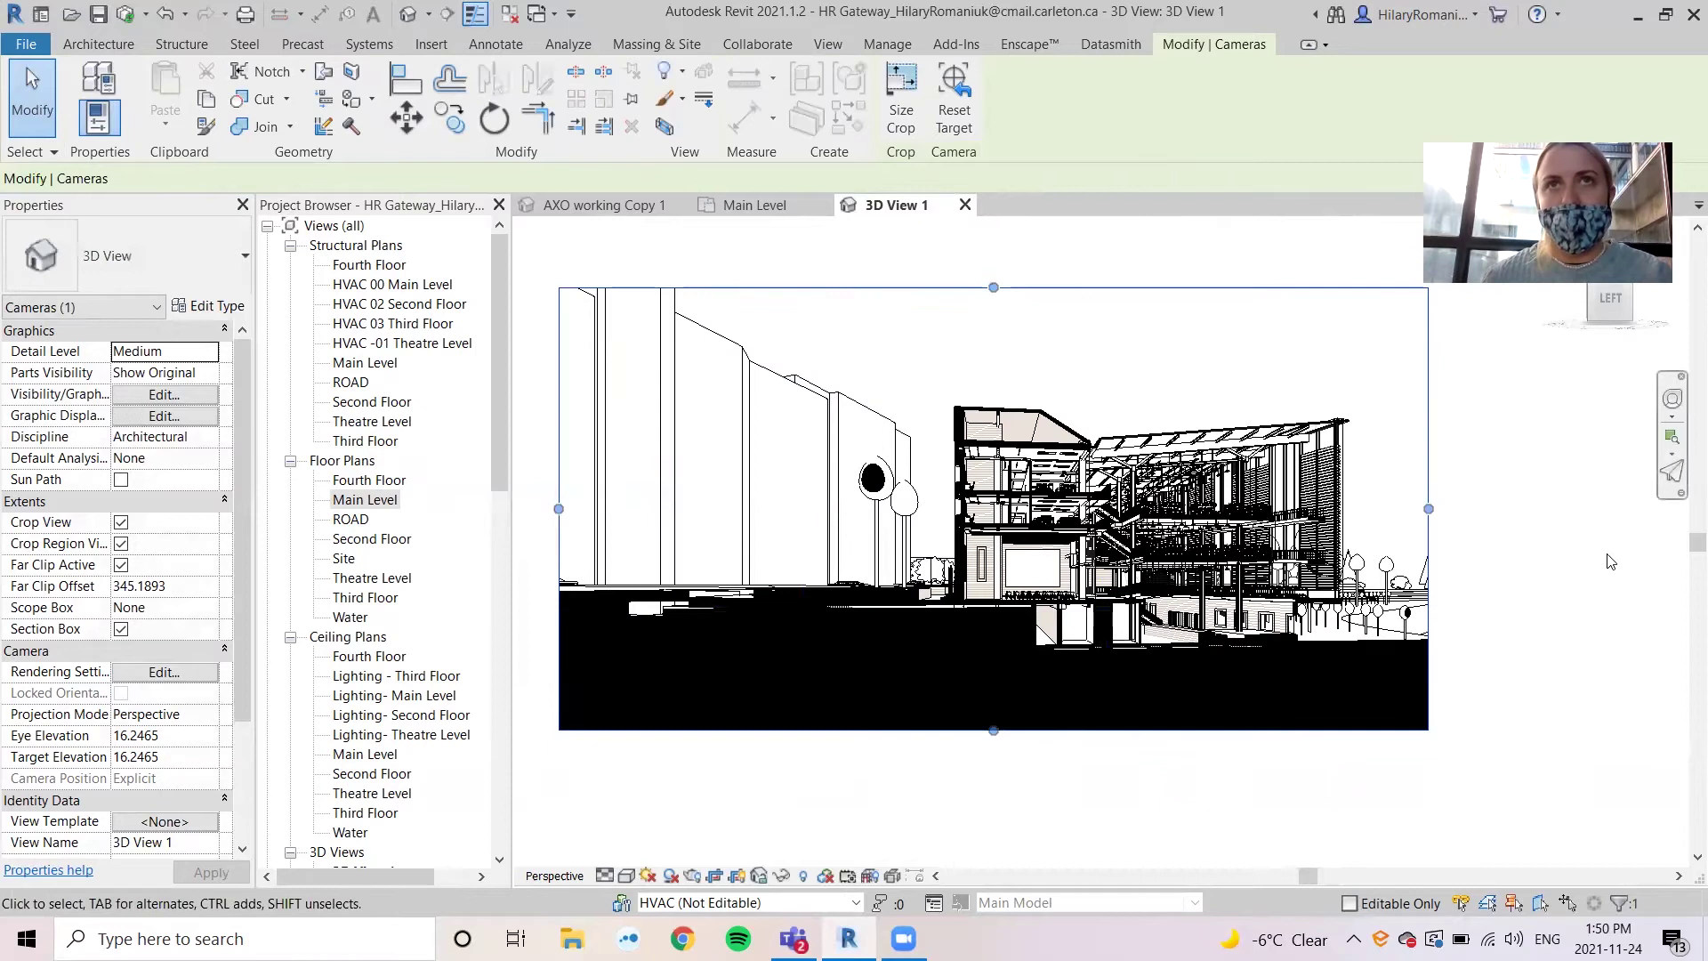
# - Draw a horizontal detail line across the Main Level plan, running through the building from east to west, as an alignment guide
pyautogui.click(747, 212)
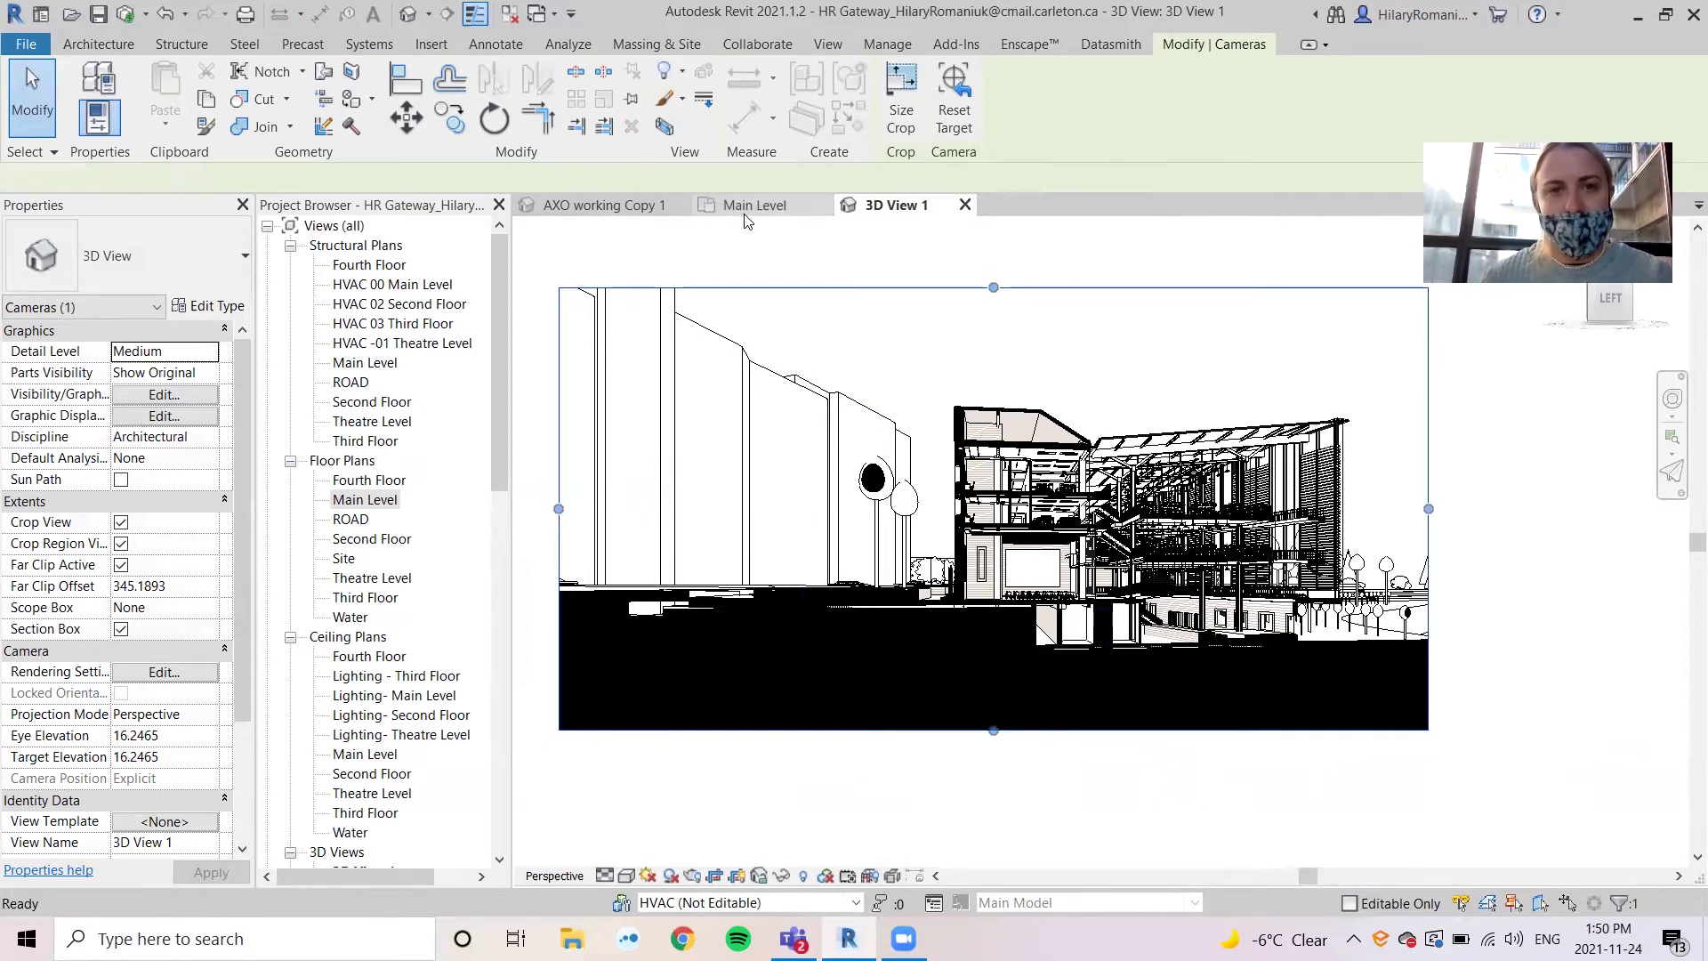
pyautogui.press('Escape')
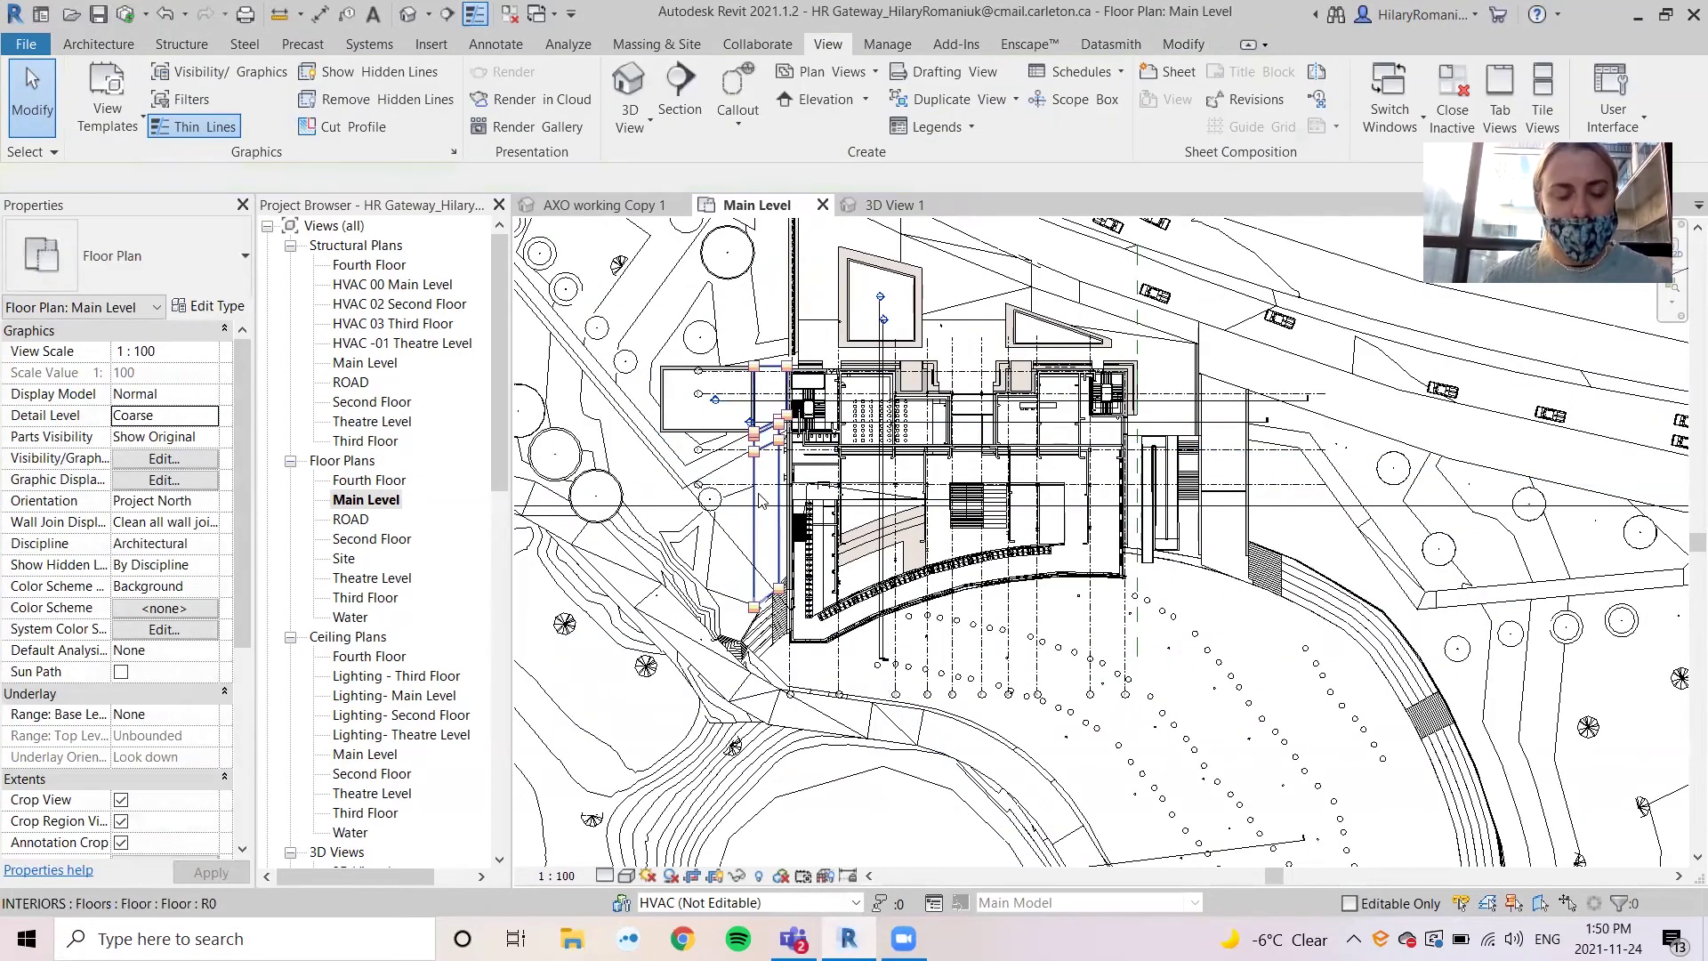
pyautogui.click(763, 489)
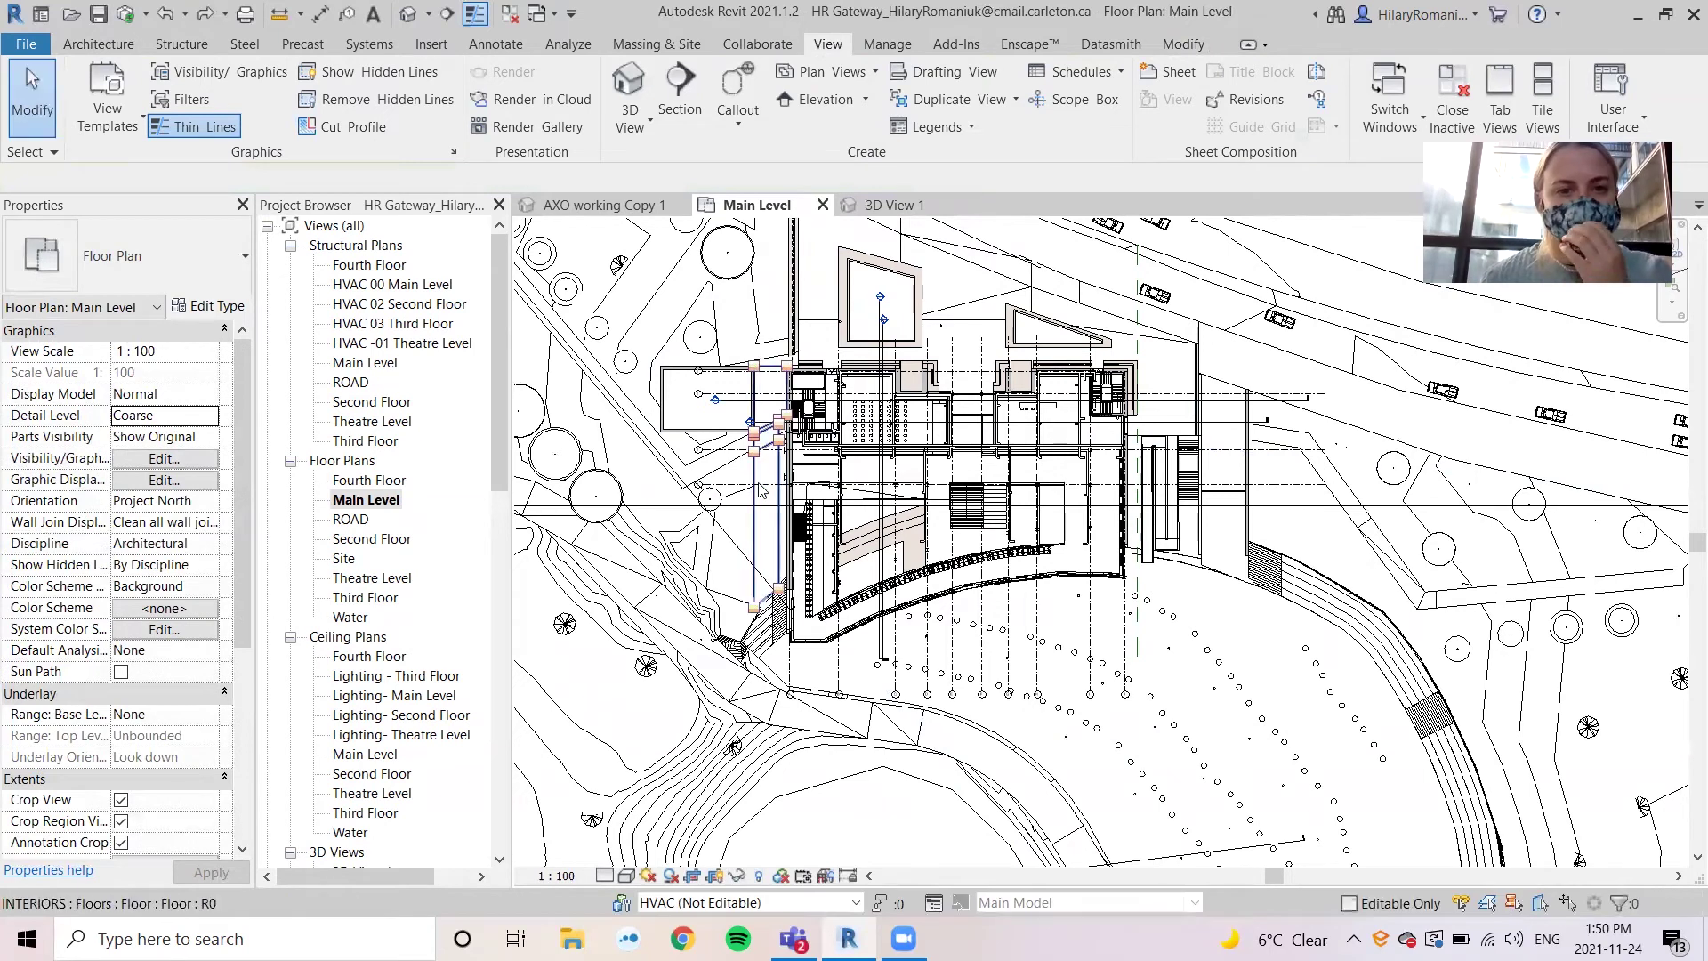
pyautogui.press('Escape')
pyautogui.press('d')
pyautogui.press('l')
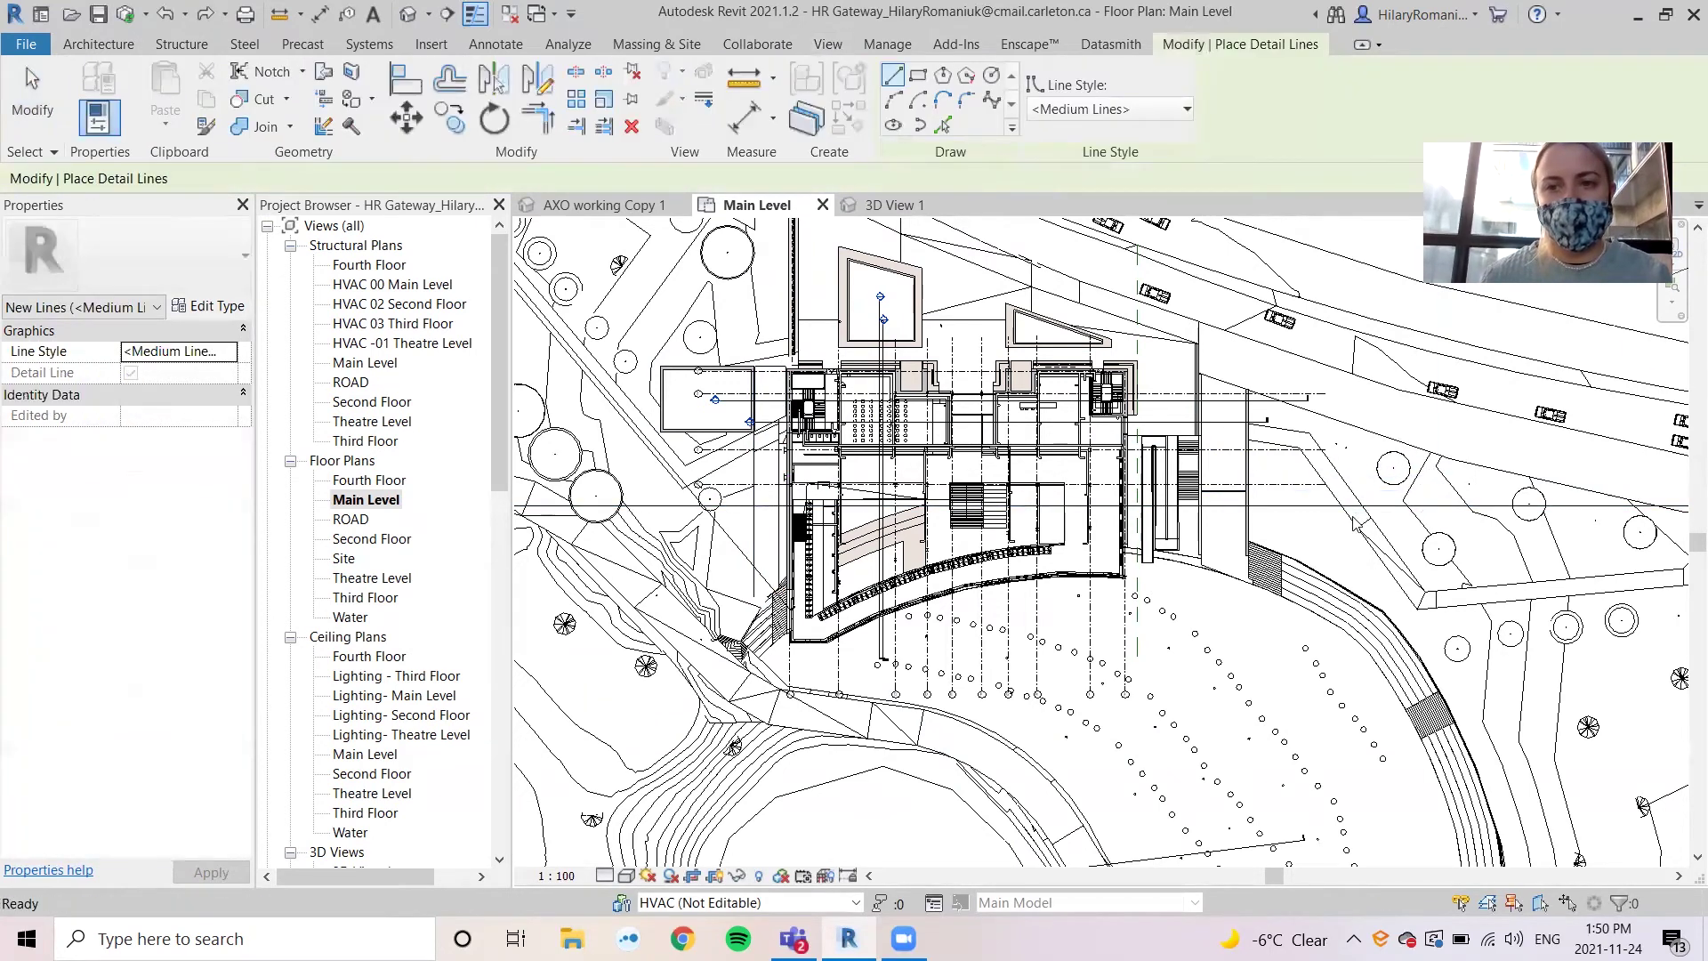
pyautogui.press('Escape')
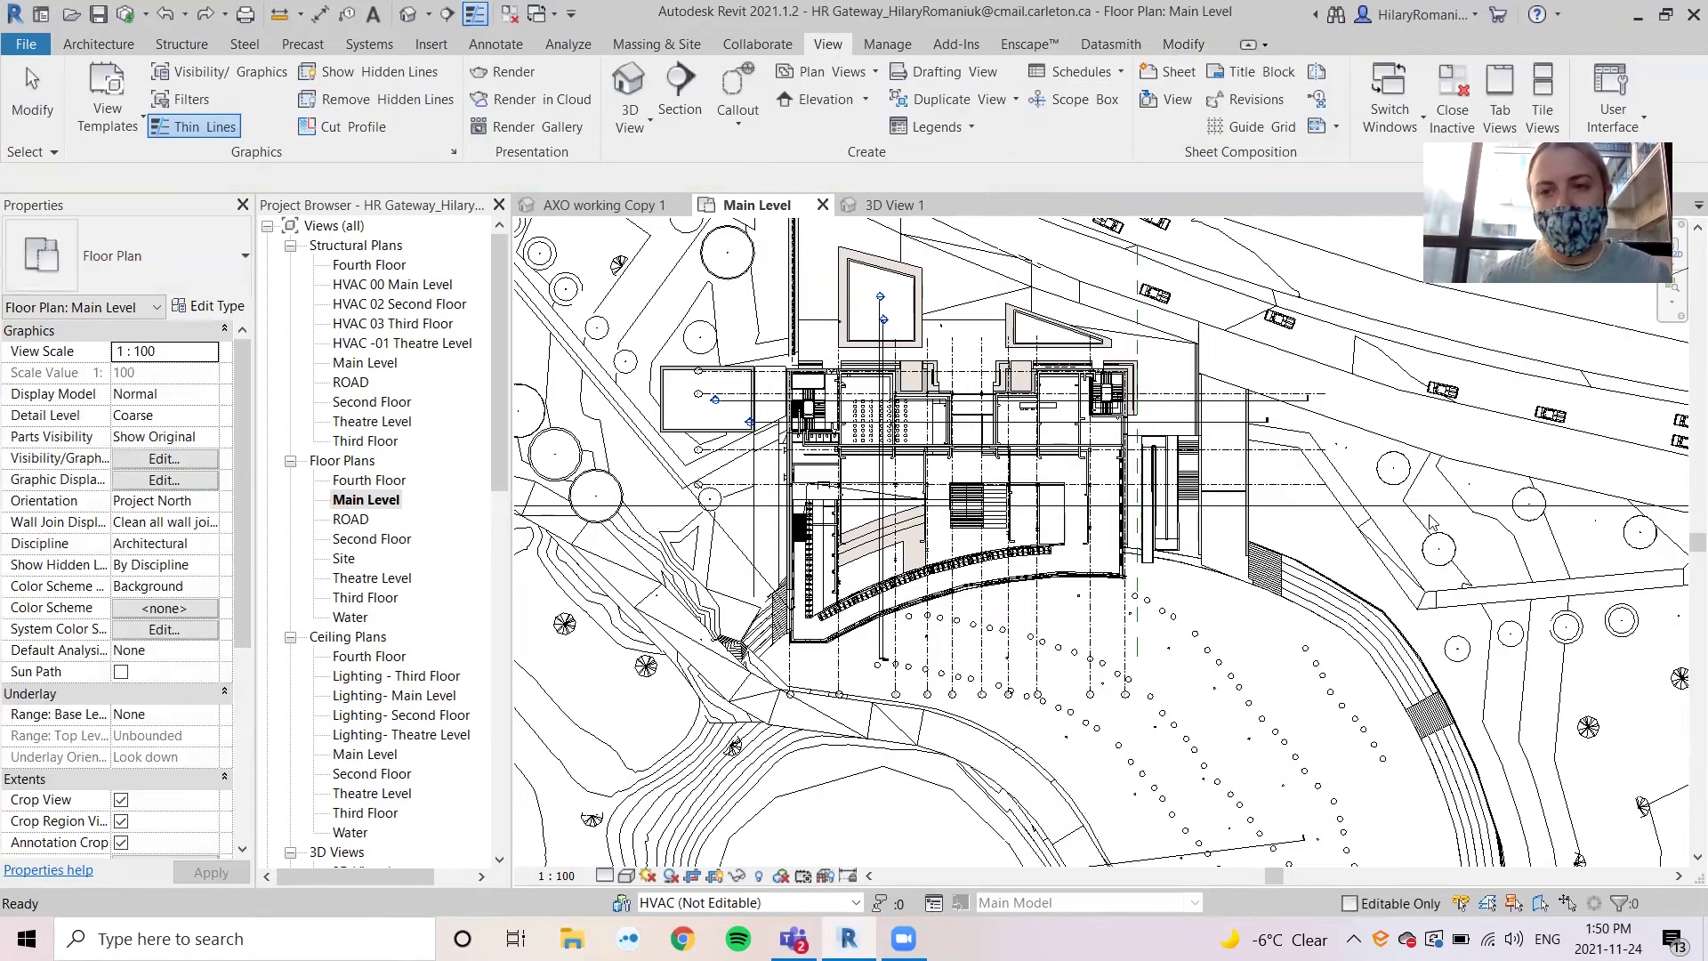
pyautogui.press('d')
pyautogui.press('l')
pyautogui.click(1431, 506)
pyautogui.click(657, 505)
# - Select the camera of 3D View 1 and move it in the Main Level plan onto the horizontal guide line west of the building
pyautogui.click(895, 205)
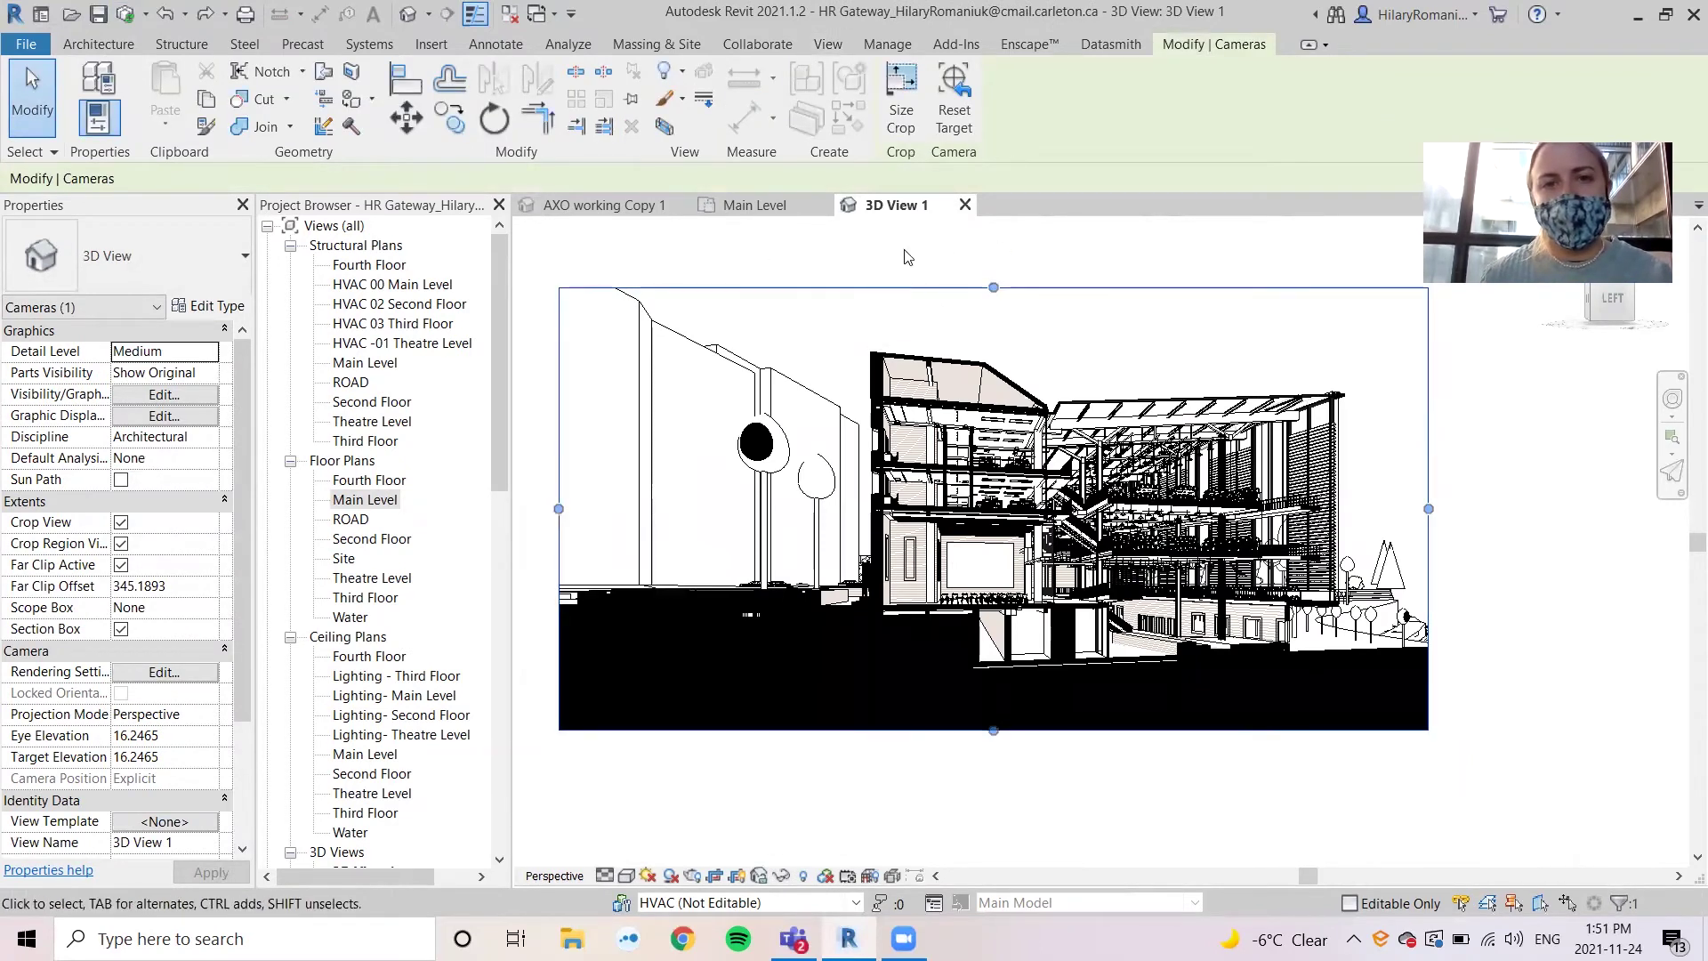
pyautogui.click(755, 205)
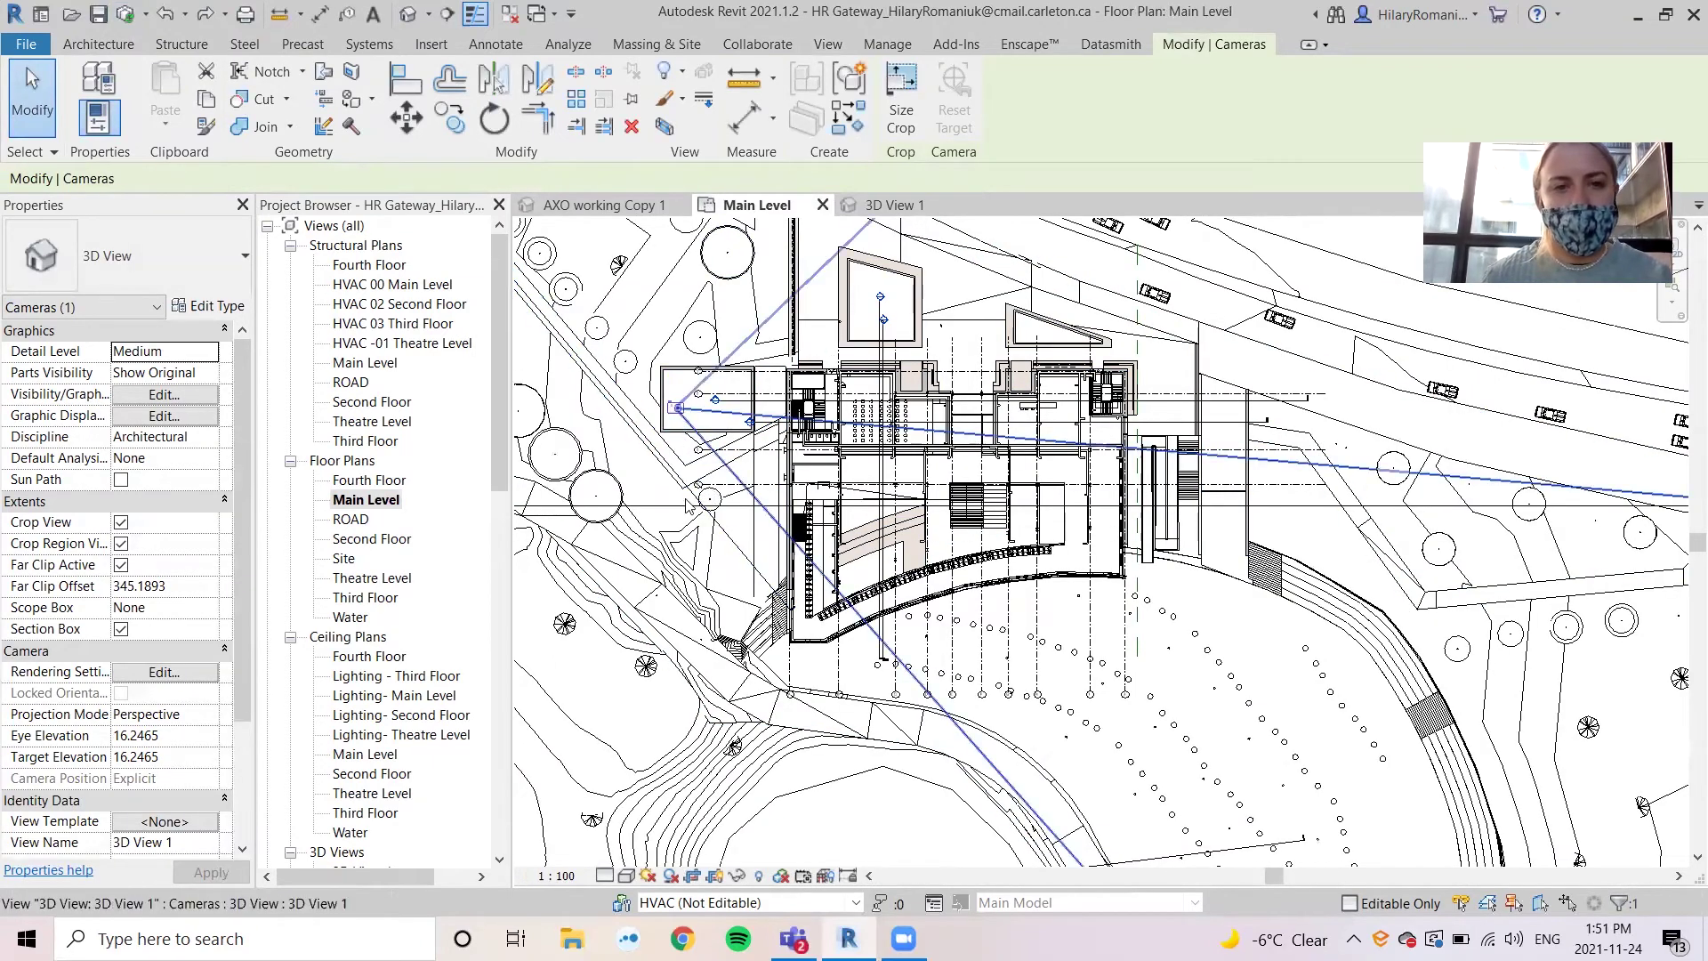
pyautogui.scroll(2, 701, 485)
pyautogui.moveTo(665, 391); pyautogui.dragTo(626, 500)
pyautogui.scroll(6, 623, 515)
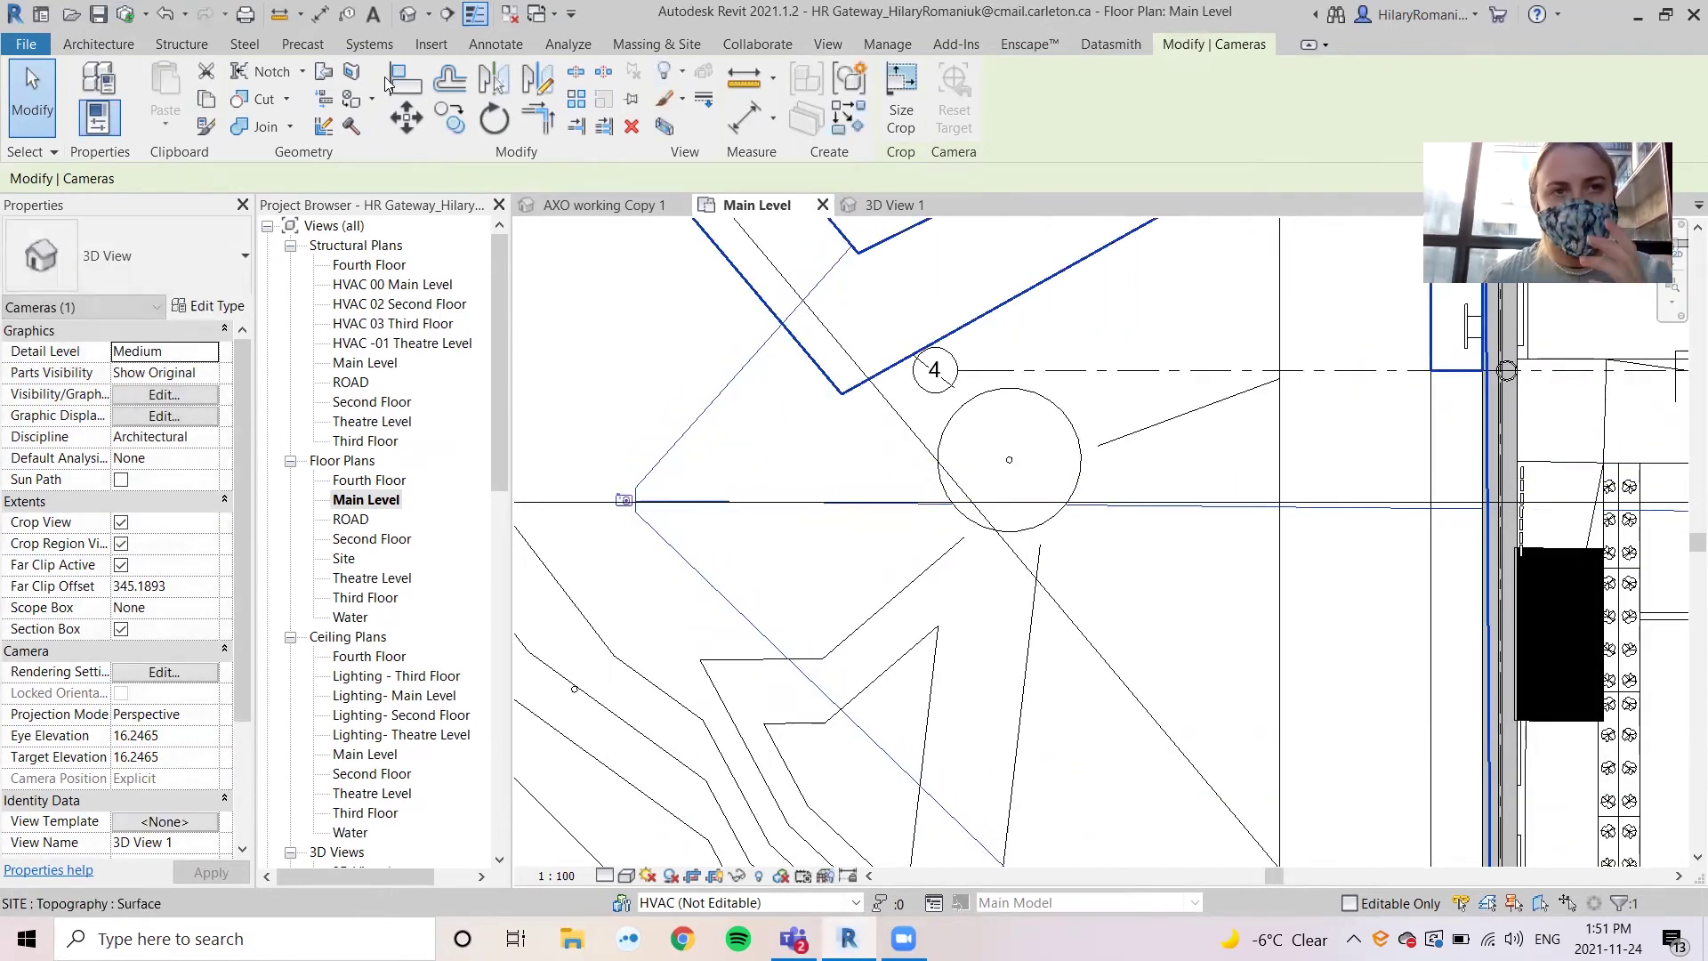
# - Move the camera's target point onto the horizontal guide line east of the building, deselect the camera and return to 3D View 1
pyautogui.scroll(-3, 642, 529)
pyautogui.scroll(-6, 628, 621)
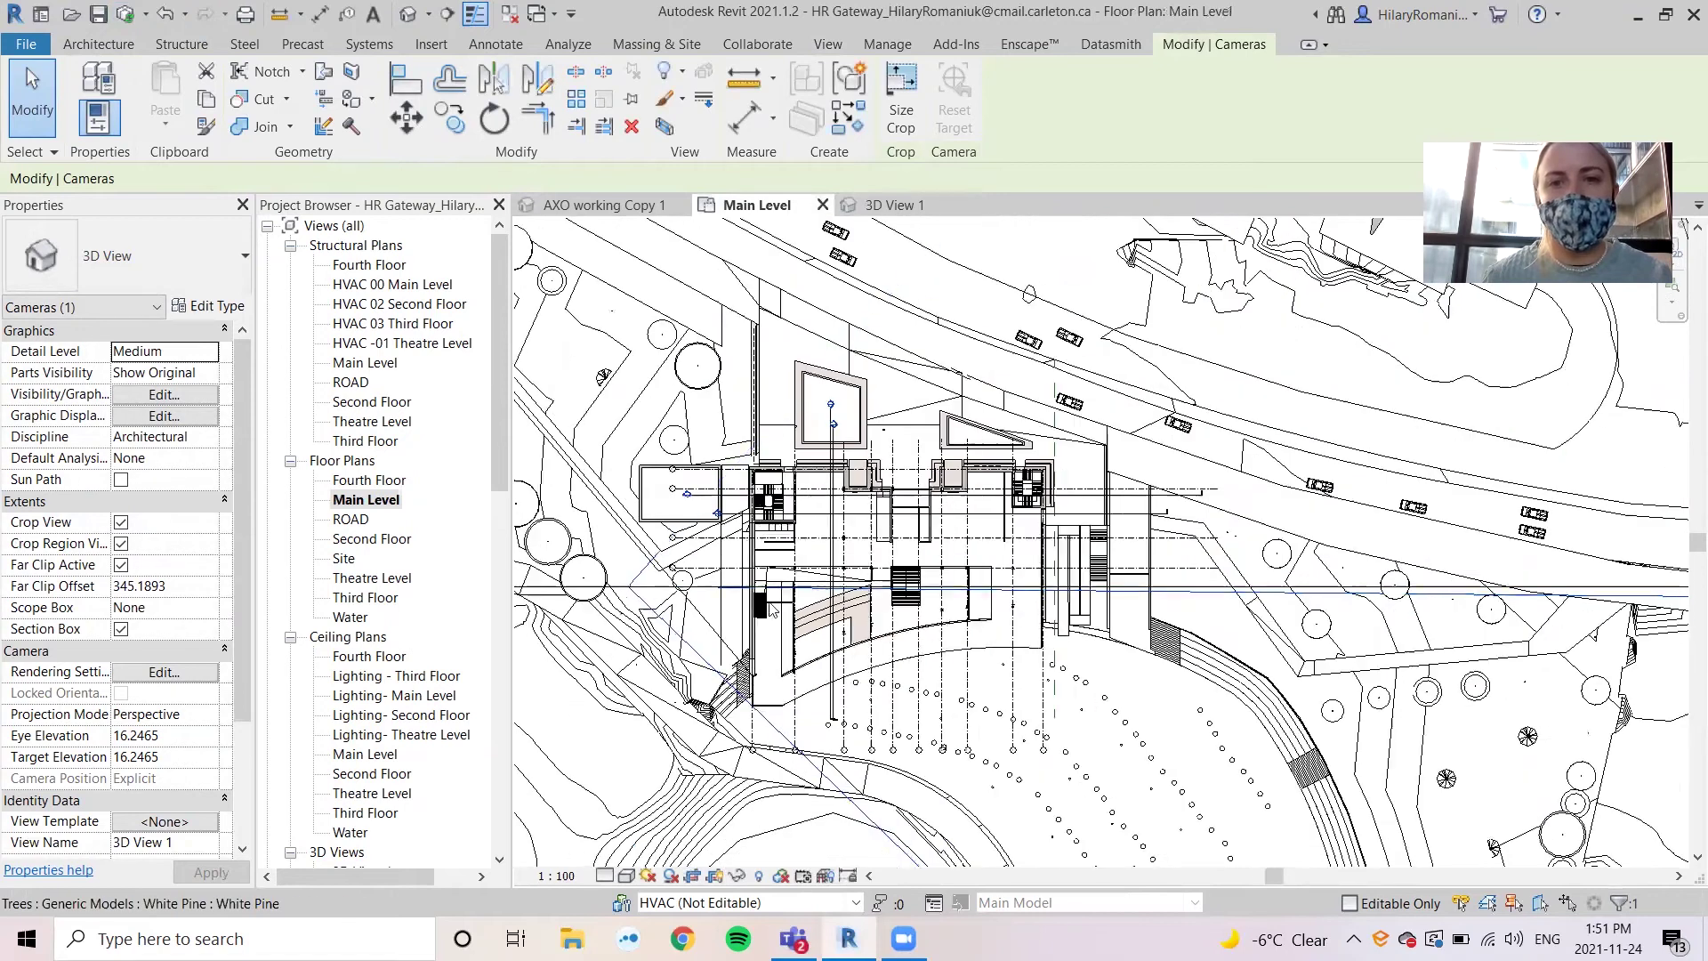
pyautogui.scroll(-3, 812, 564)
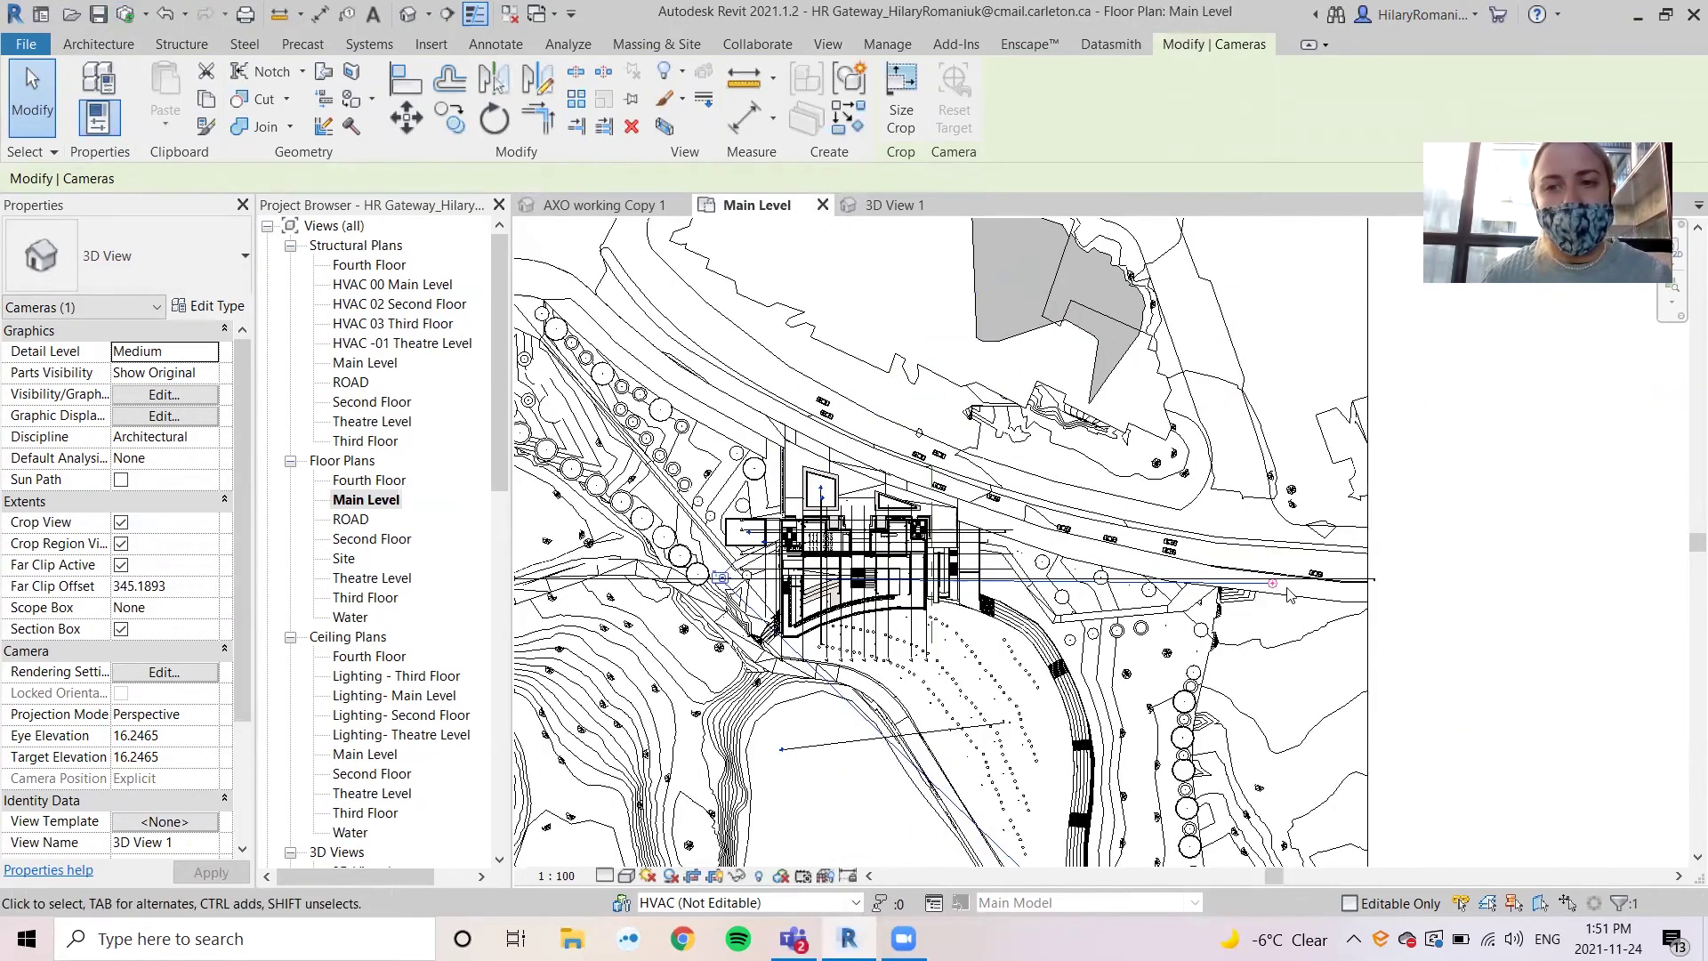
pyautogui.scroll(8, 1289, 594)
pyautogui.moveTo(1244, 559); pyautogui.dragTo(1236, 520)
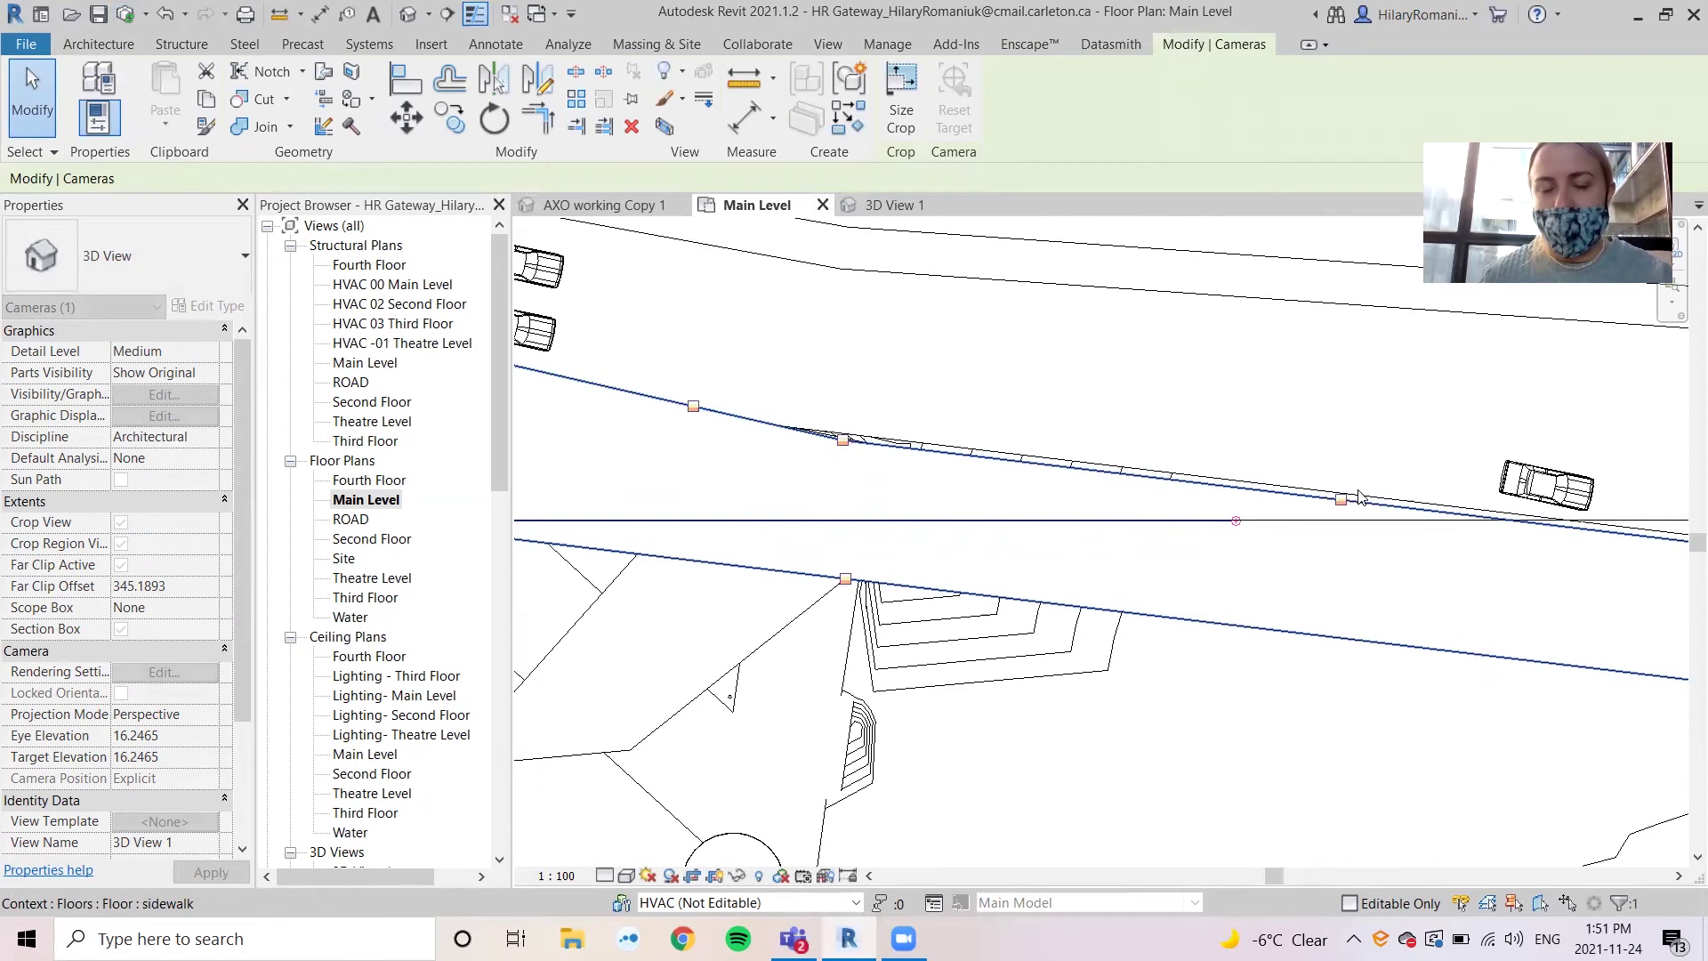
pyautogui.scroll(-5, 1352, 525)
pyautogui.scroll(-1, 1356, 525)
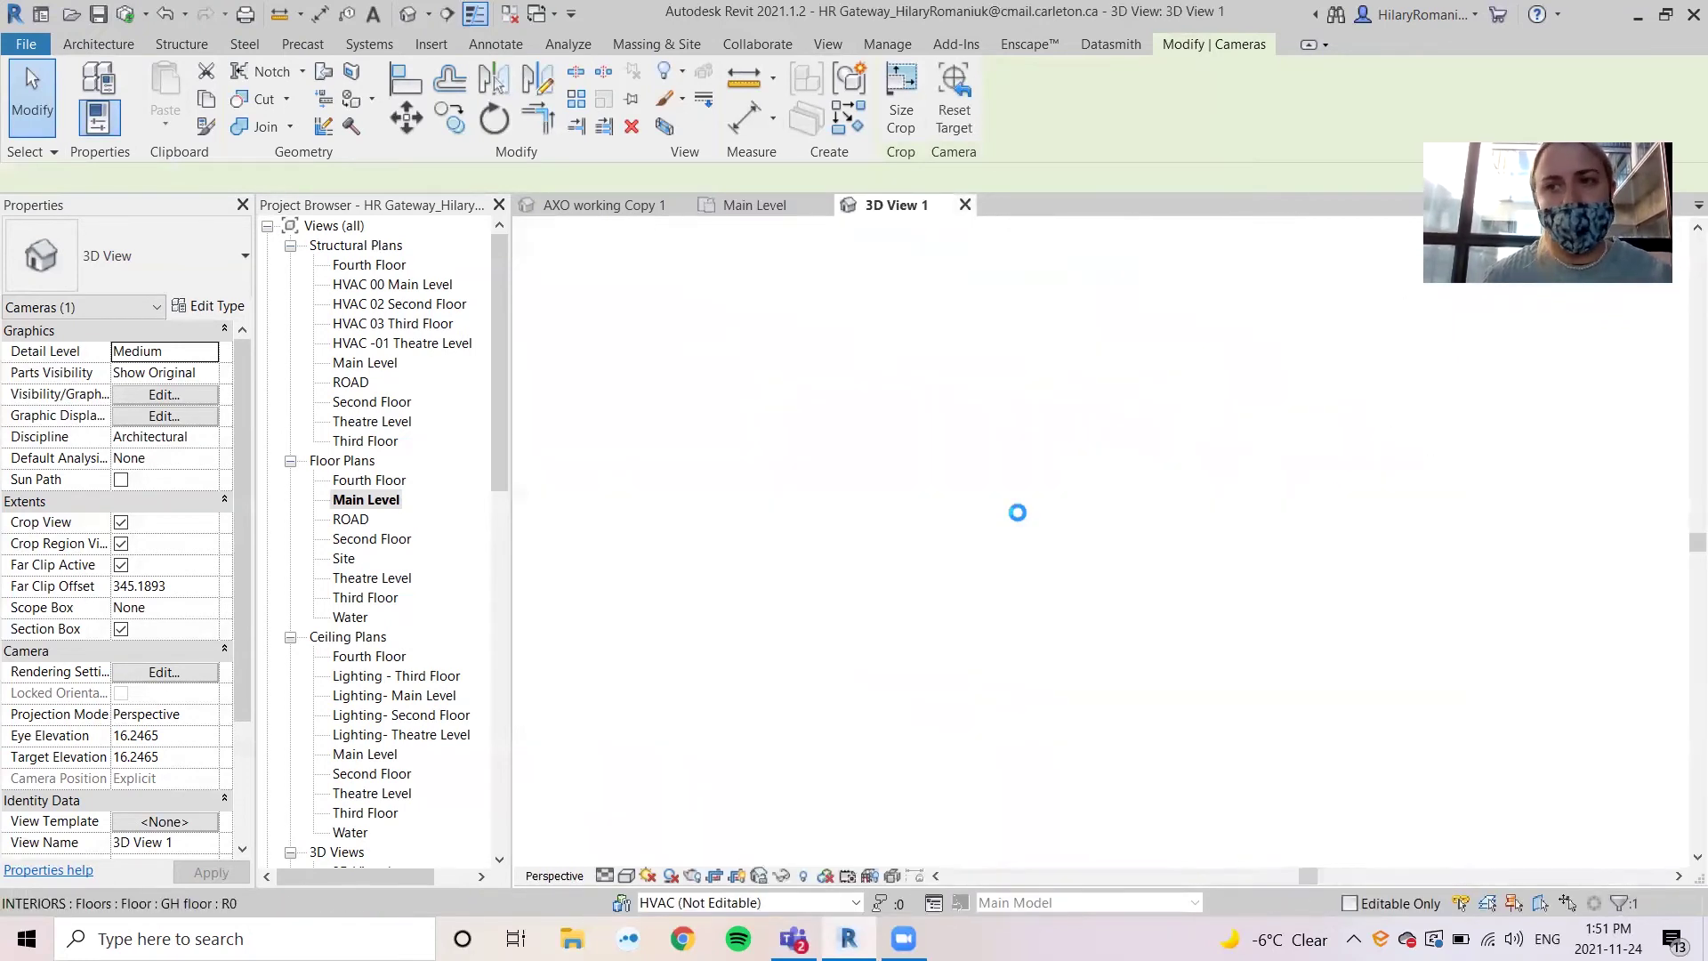
pyautogui.click(1582, 538)
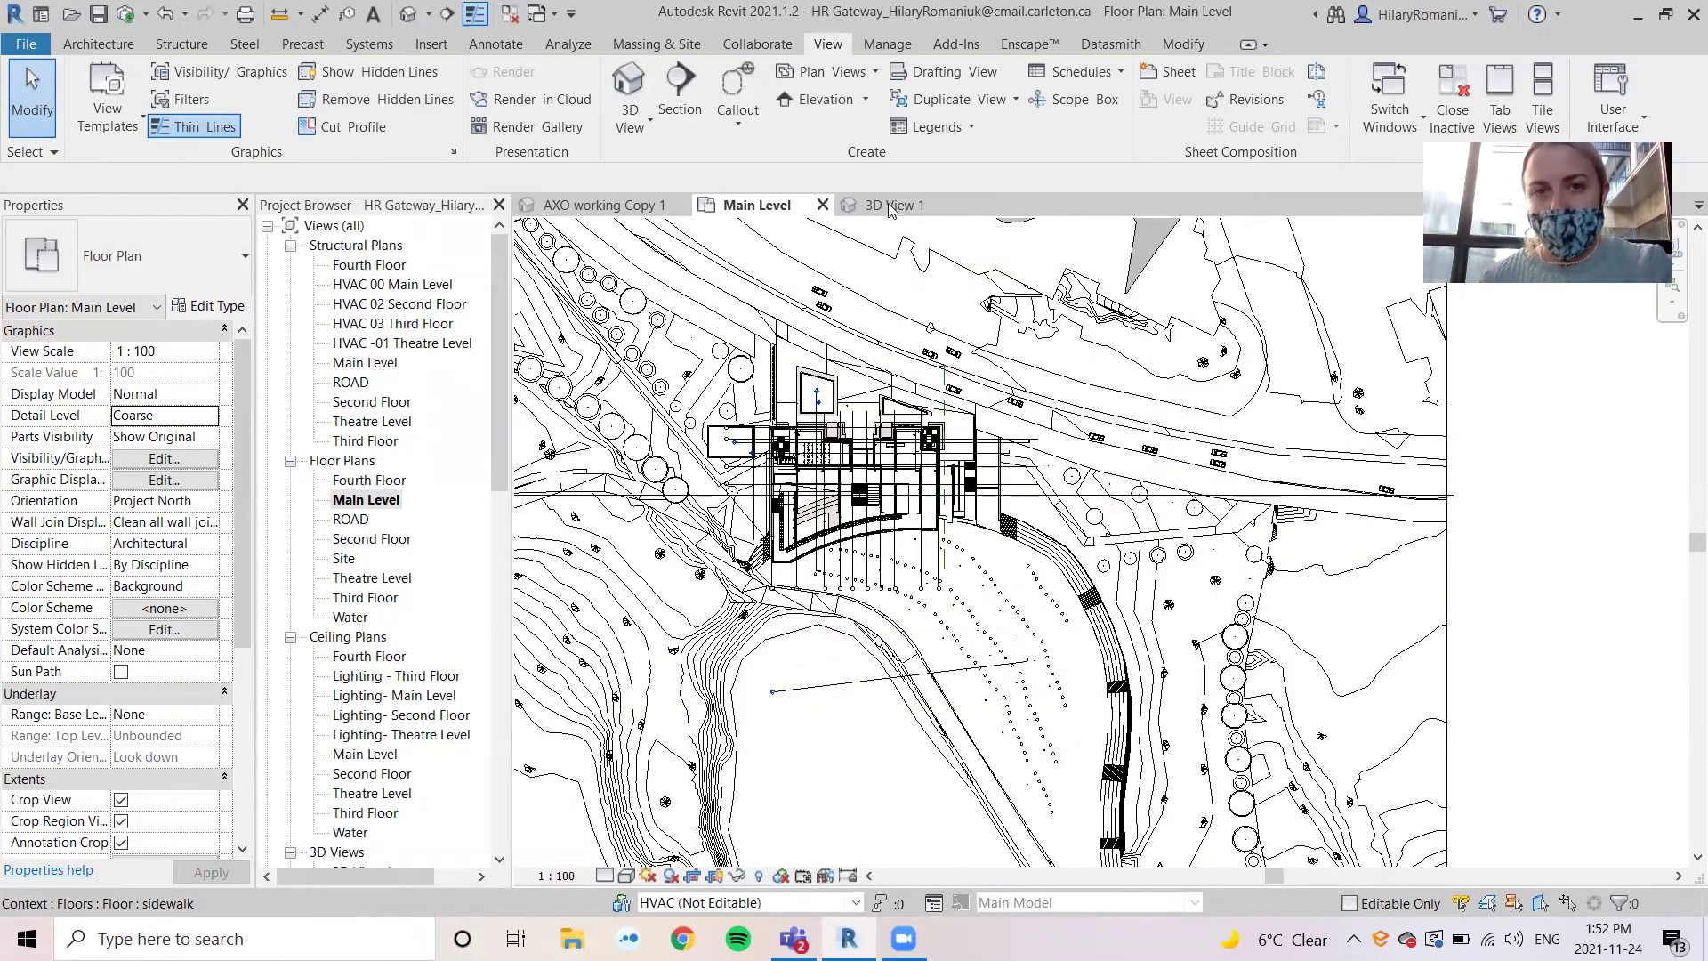
pyautogui.click(891, 206)
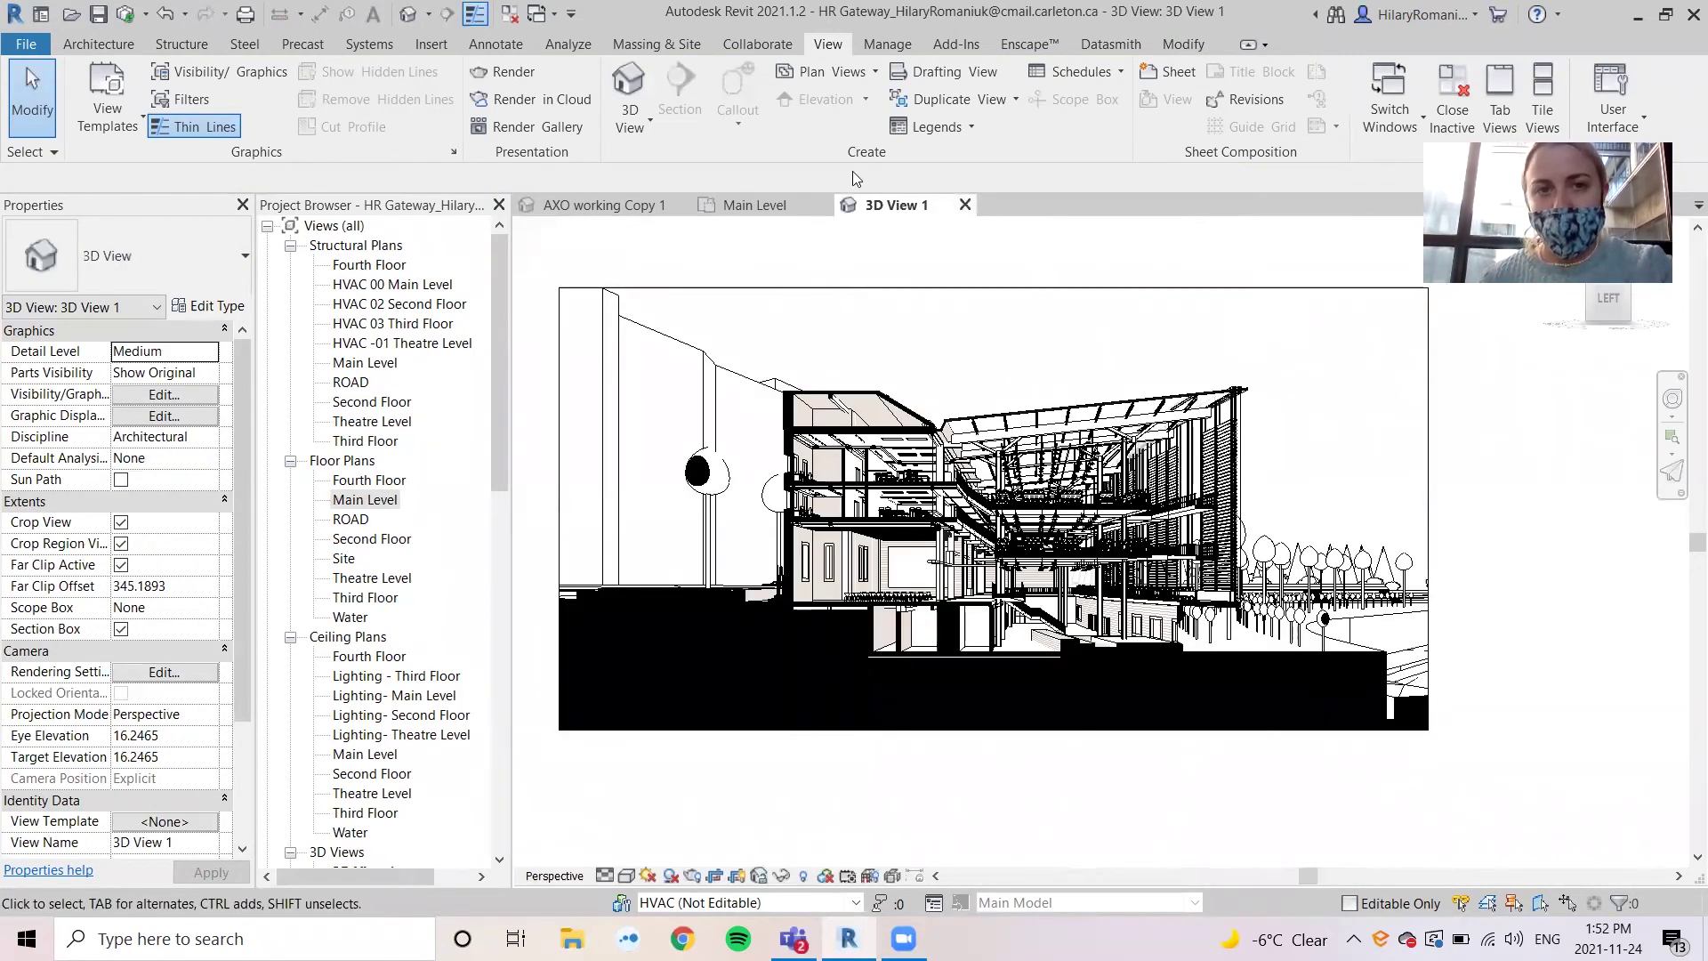
pyautogui.click(754, 212)
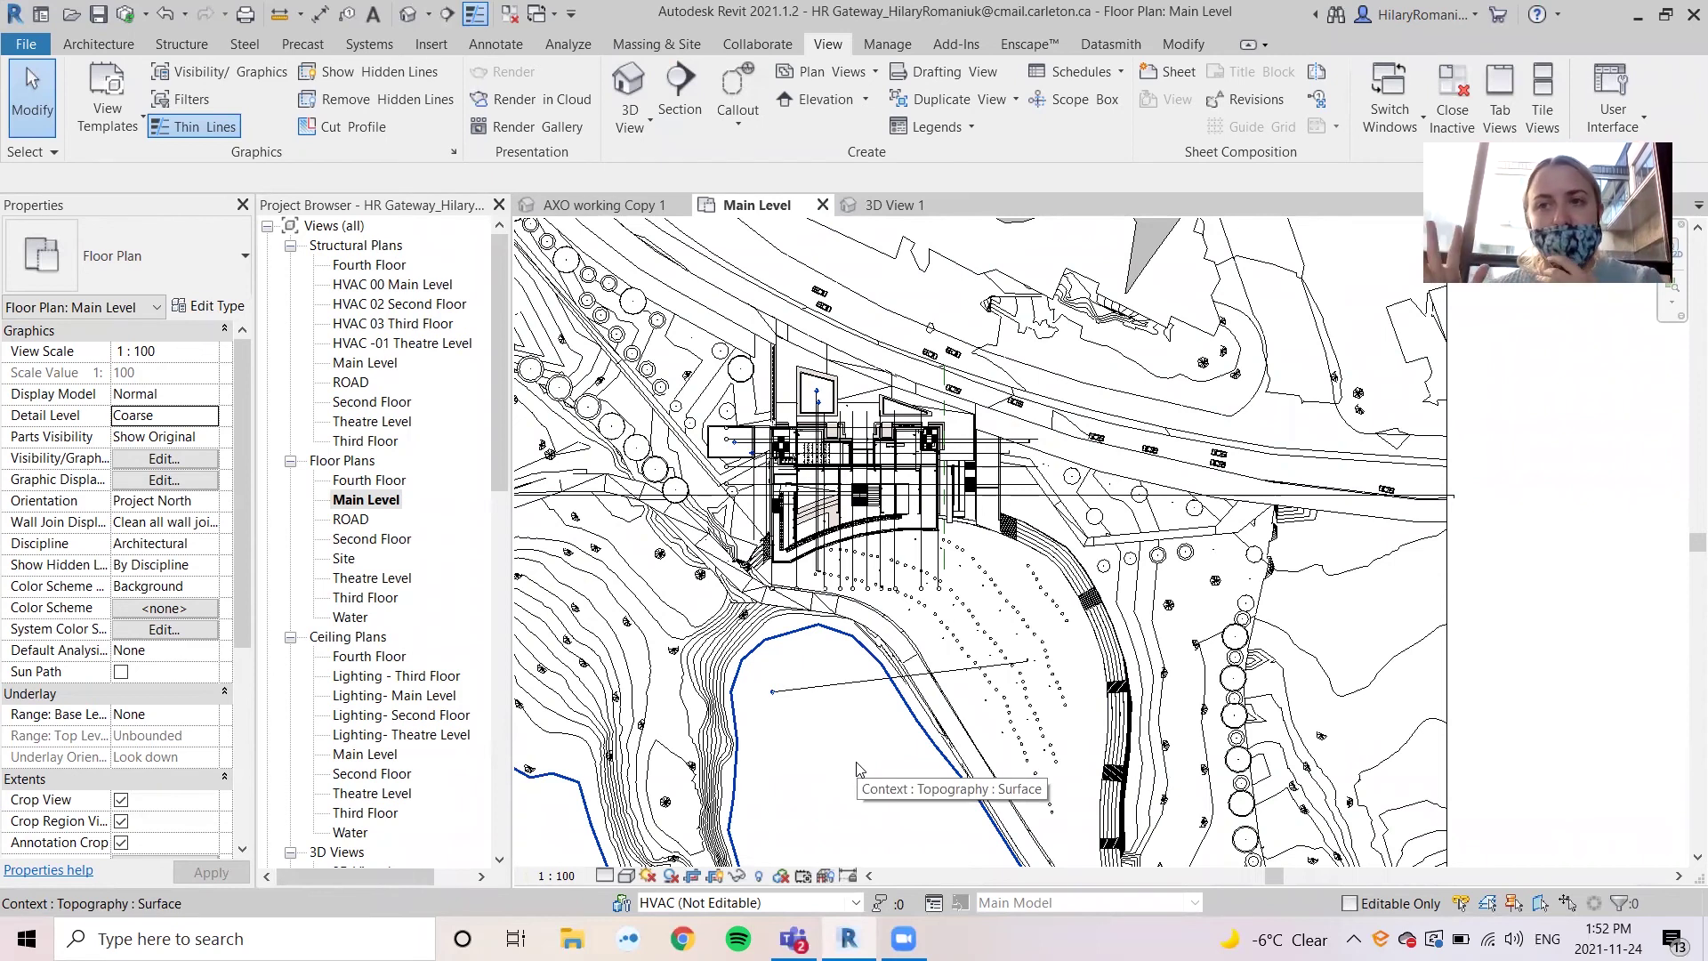
pyautogui.click(890, 212)
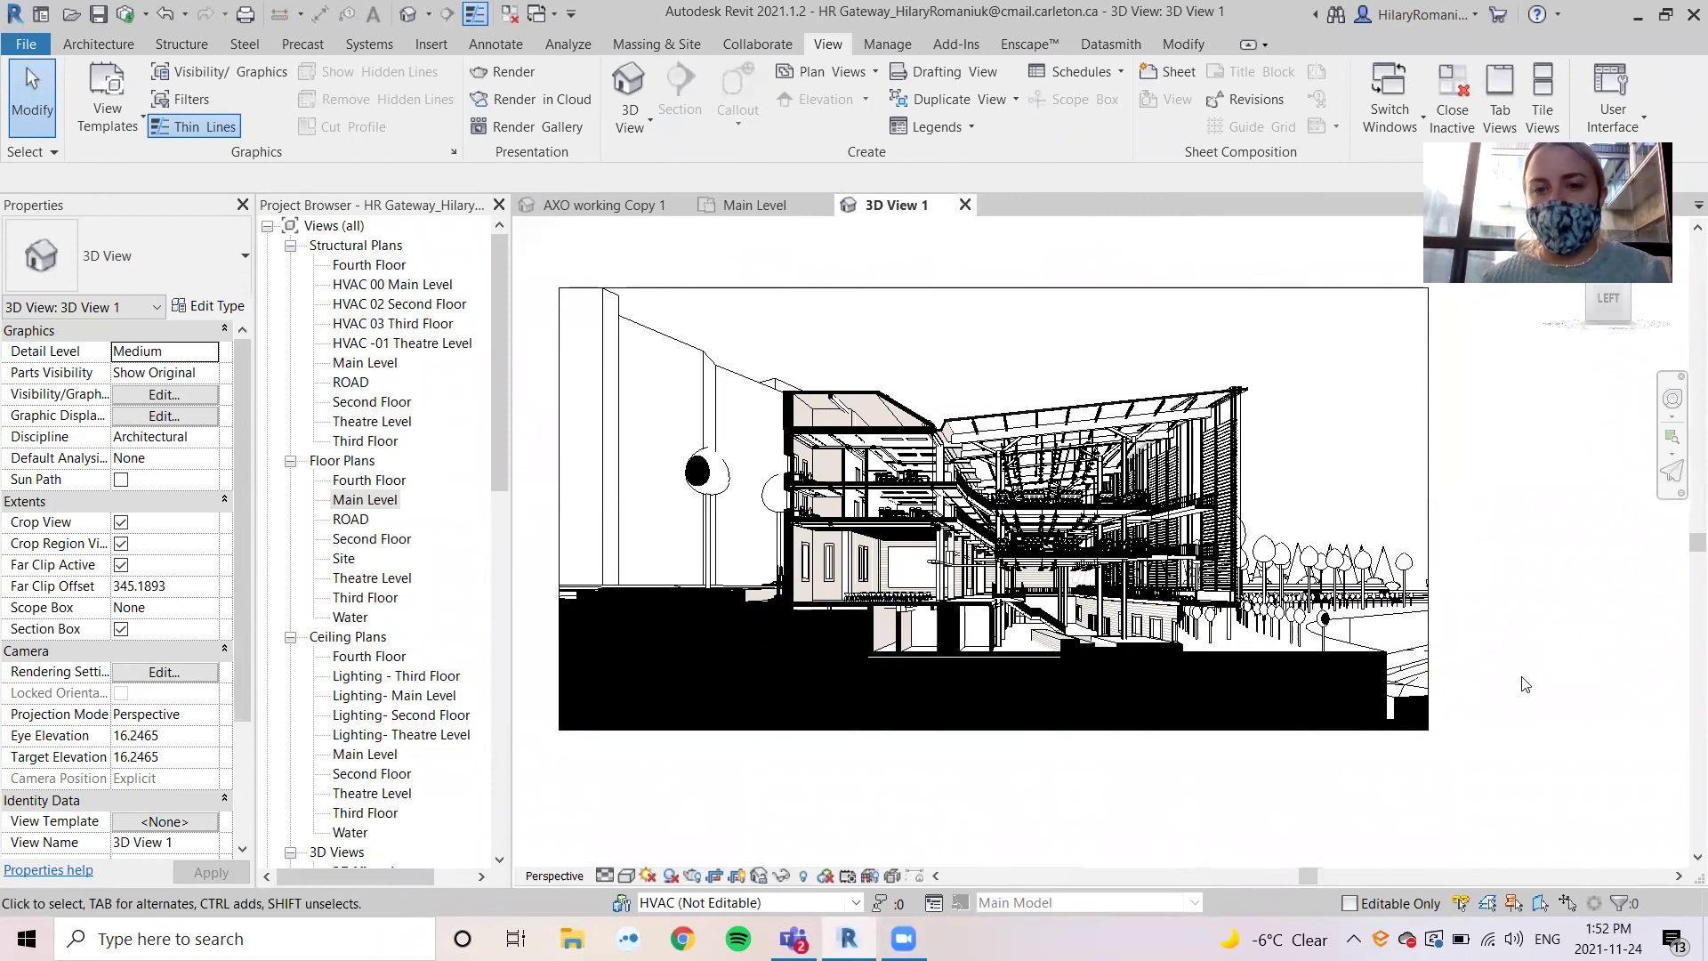